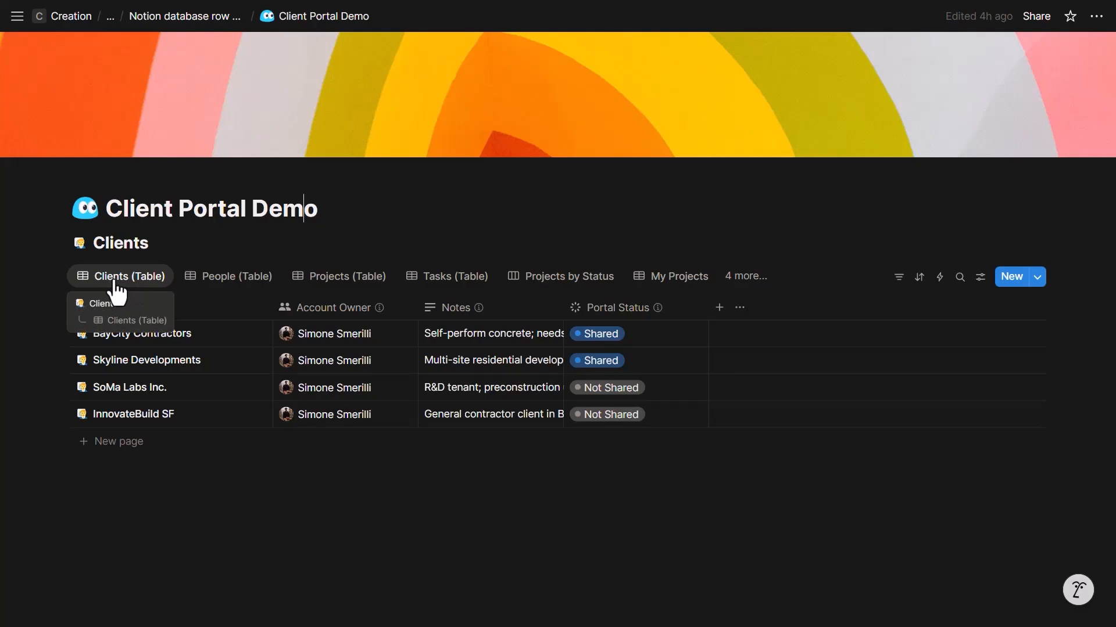
# - Browse the People table, then the Tasks table, and return to People
pyautogui.click(204, 282)
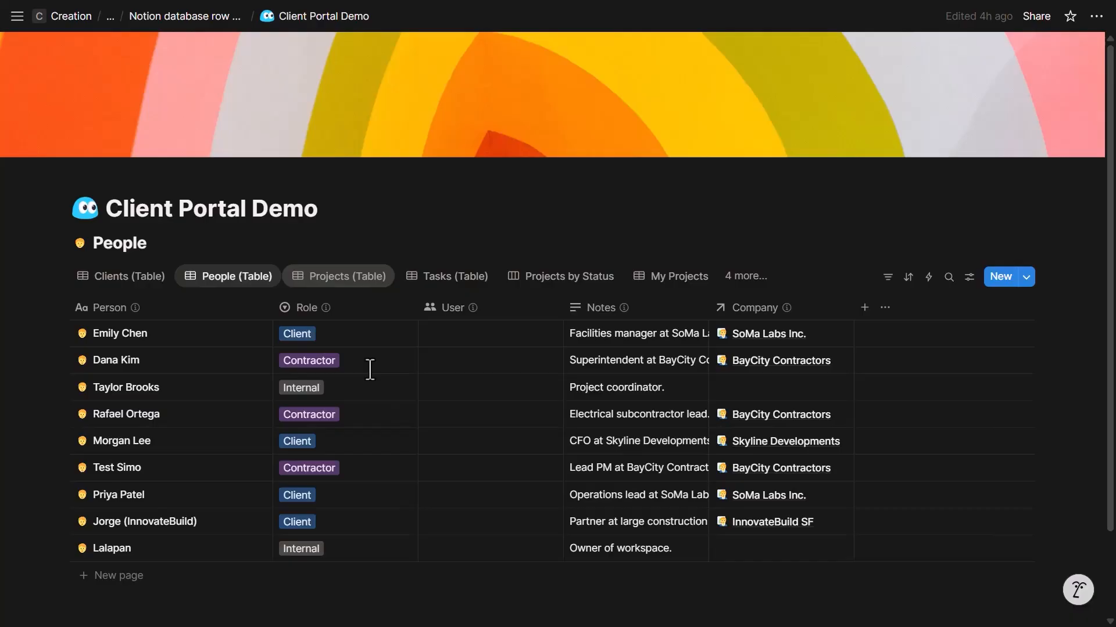
pyautogui.click(452, 279)
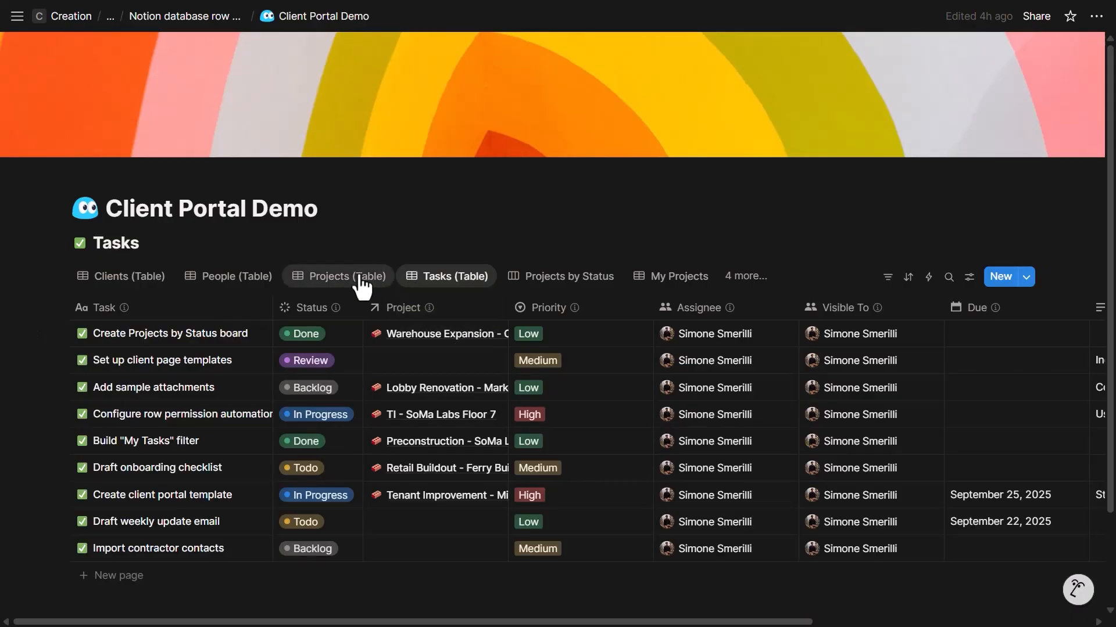
pyautogui.click(250, 277)
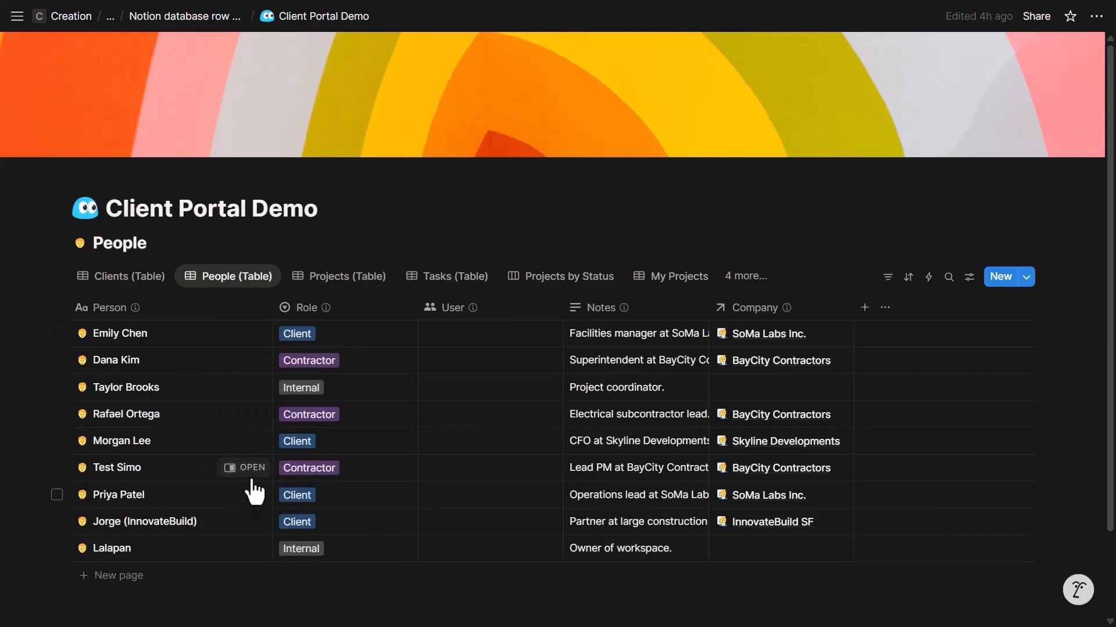
# - Open the test contractor's record beside the table, show their linked tasks, and bring up sharing settings
pyautogui.click(143, 471)
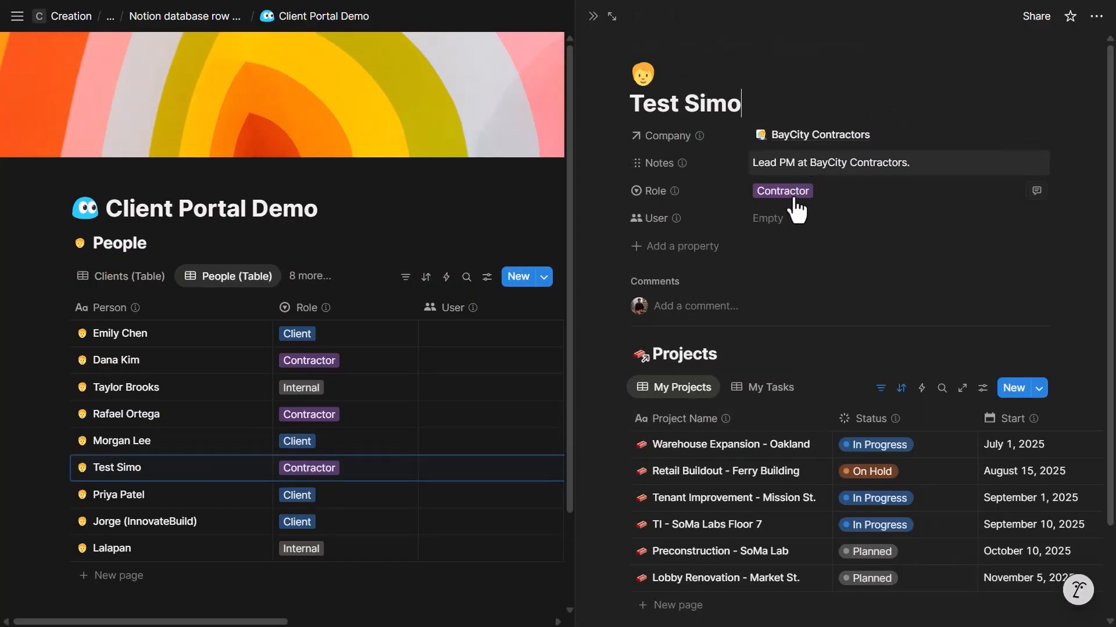
pyautogui.scroll(-2, 800, 194)
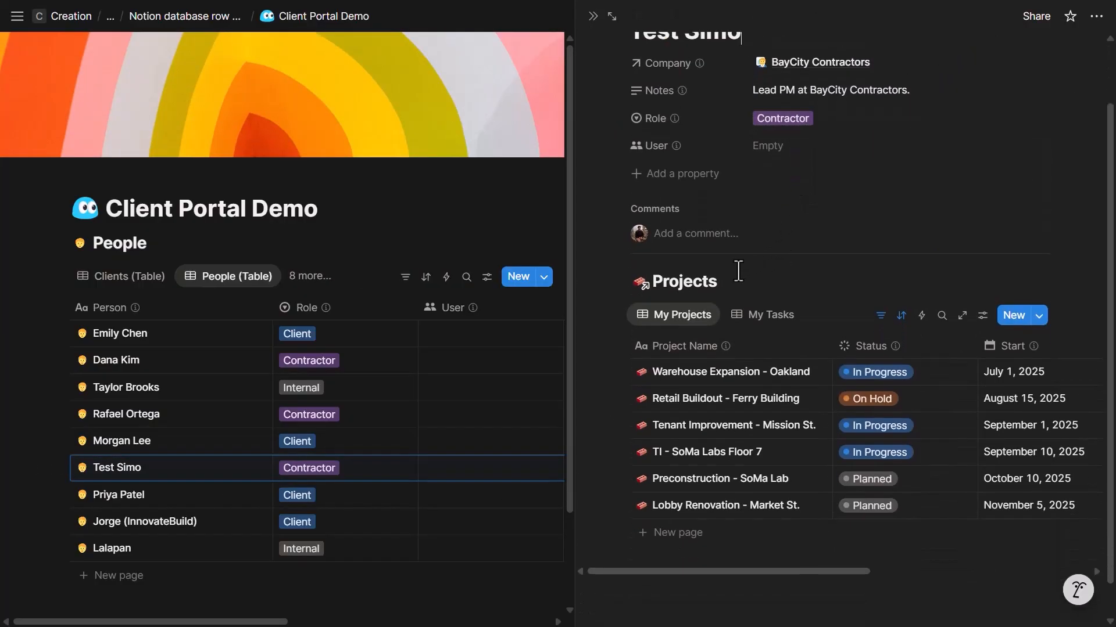
pyautogui.click(740, 333)
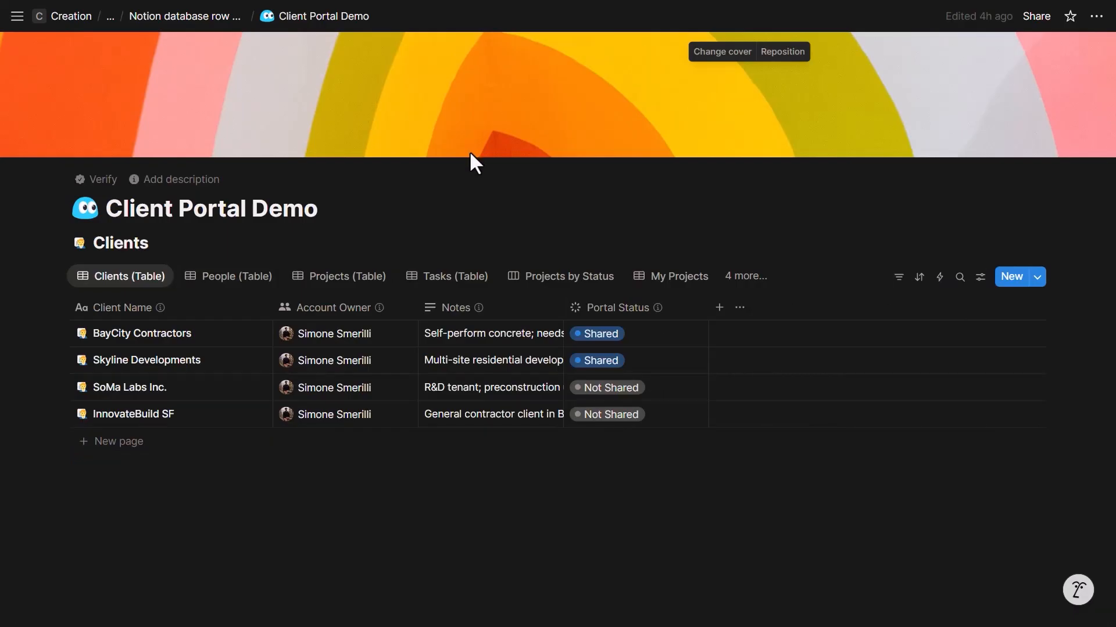
pyautogui.click(1032, 18)
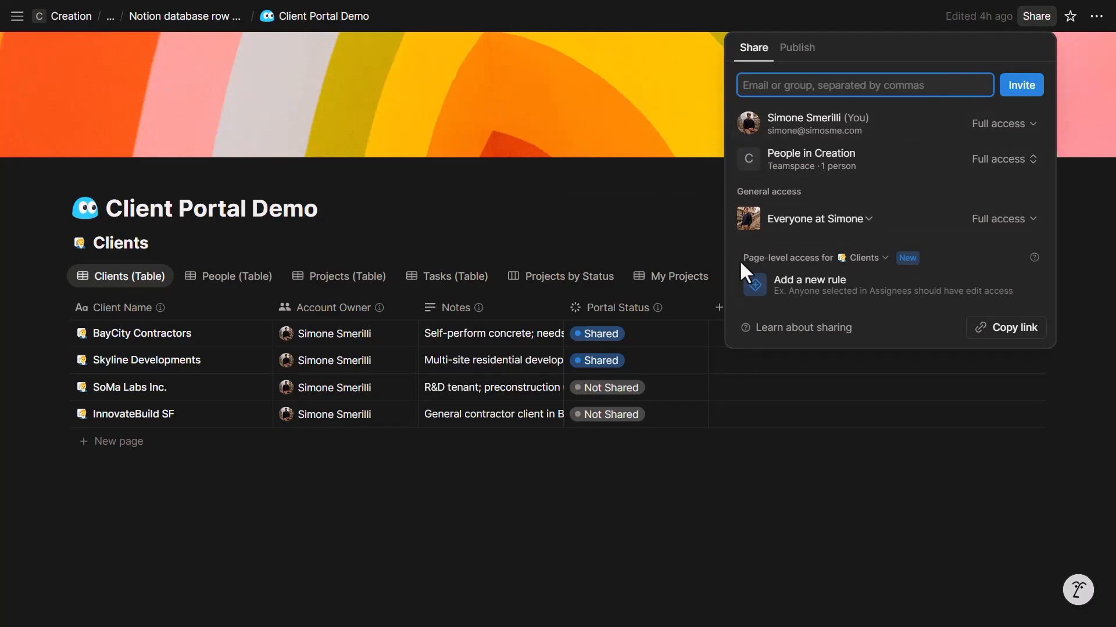
# - Create a Projects page-level rule giving anyone in Visible To Can edit access
pyautogui.click(870, 265)
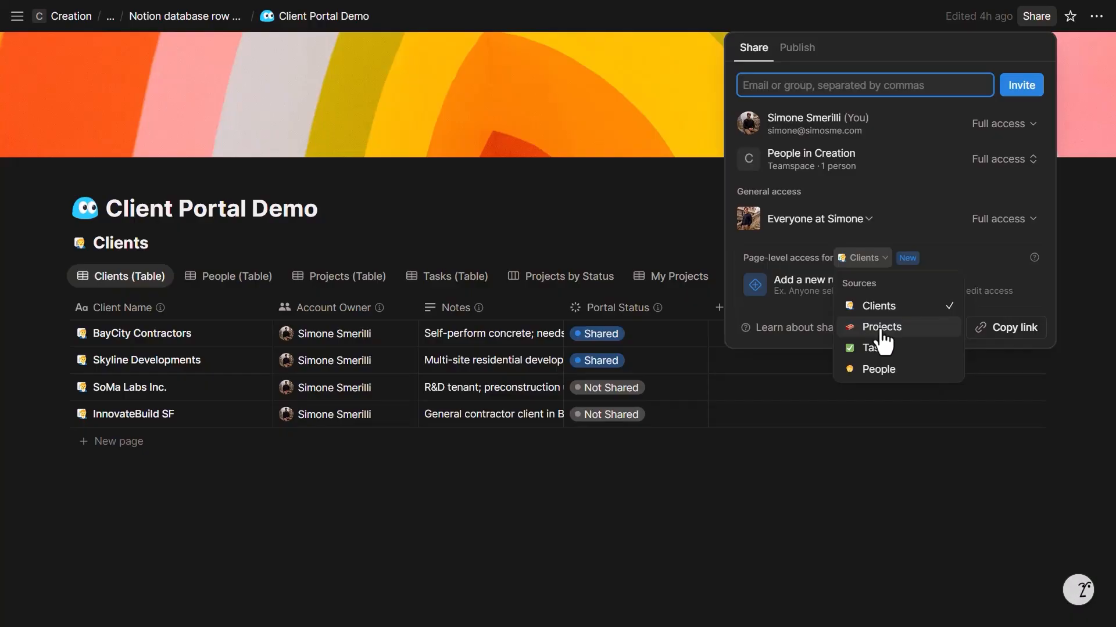
pyautogui.click(868, 329)
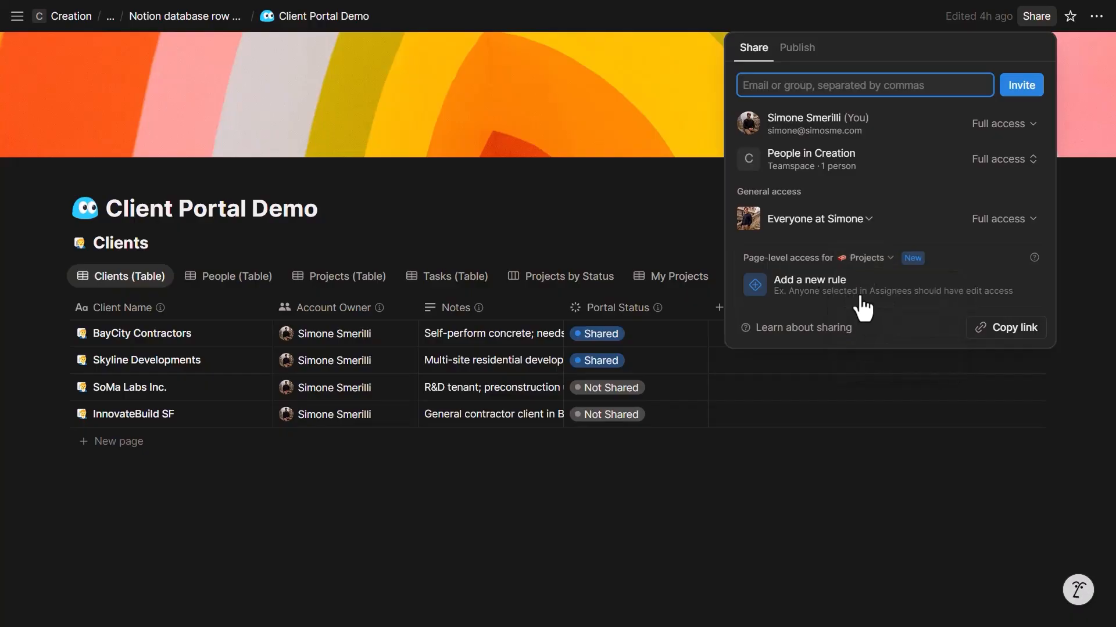
pyautogui.click(898, 297)
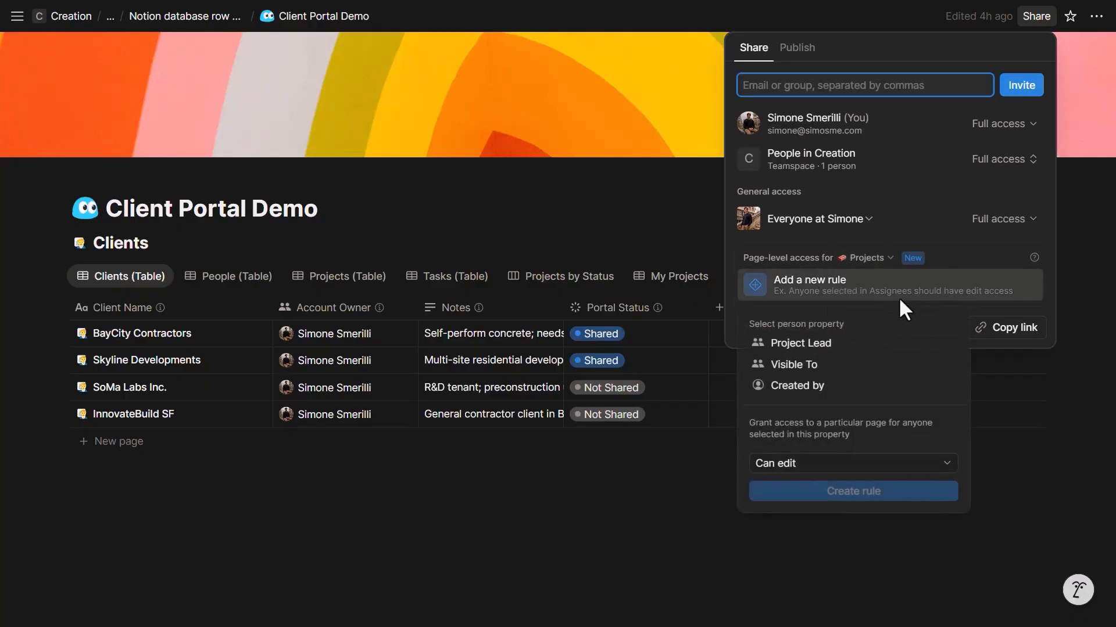
pyautogui.click(782, 367)
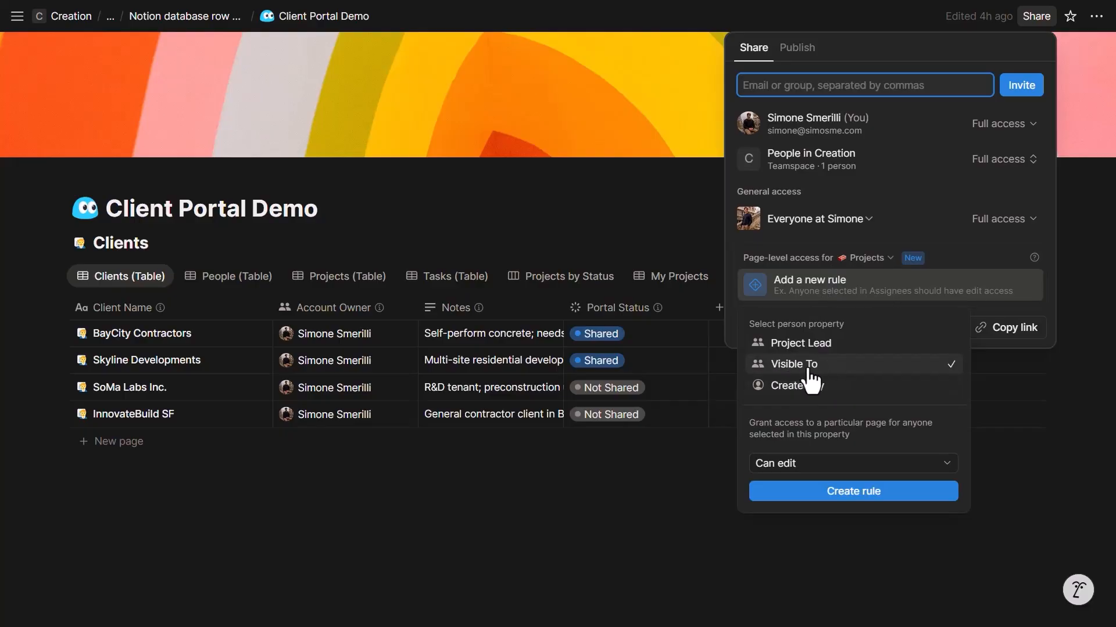
pyautogui.click(801, 463)
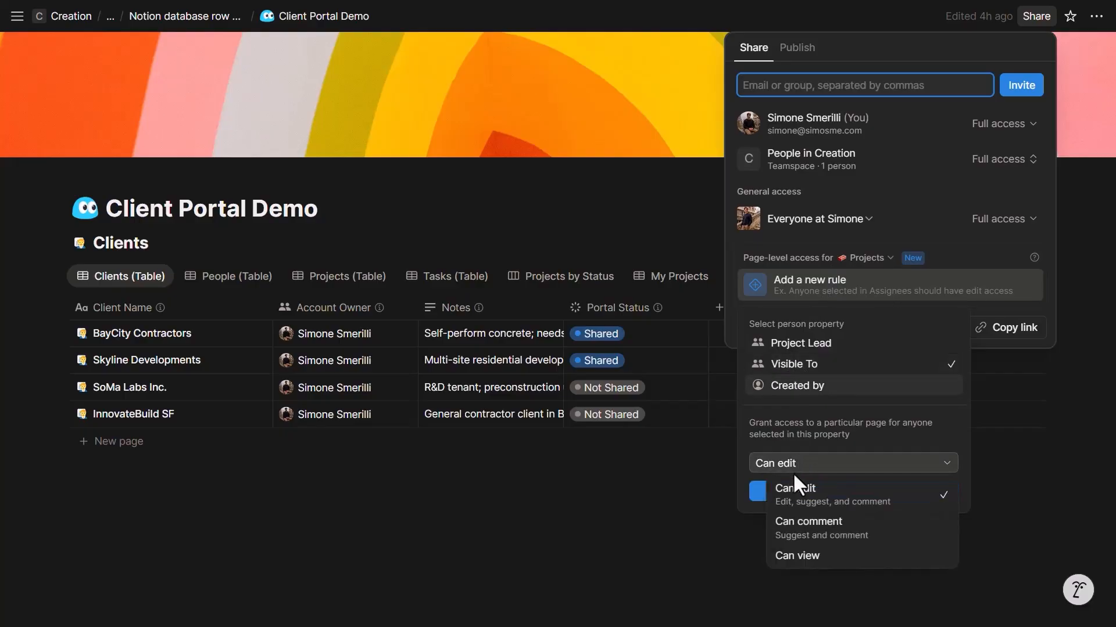
pyautogui.click(824, 500)
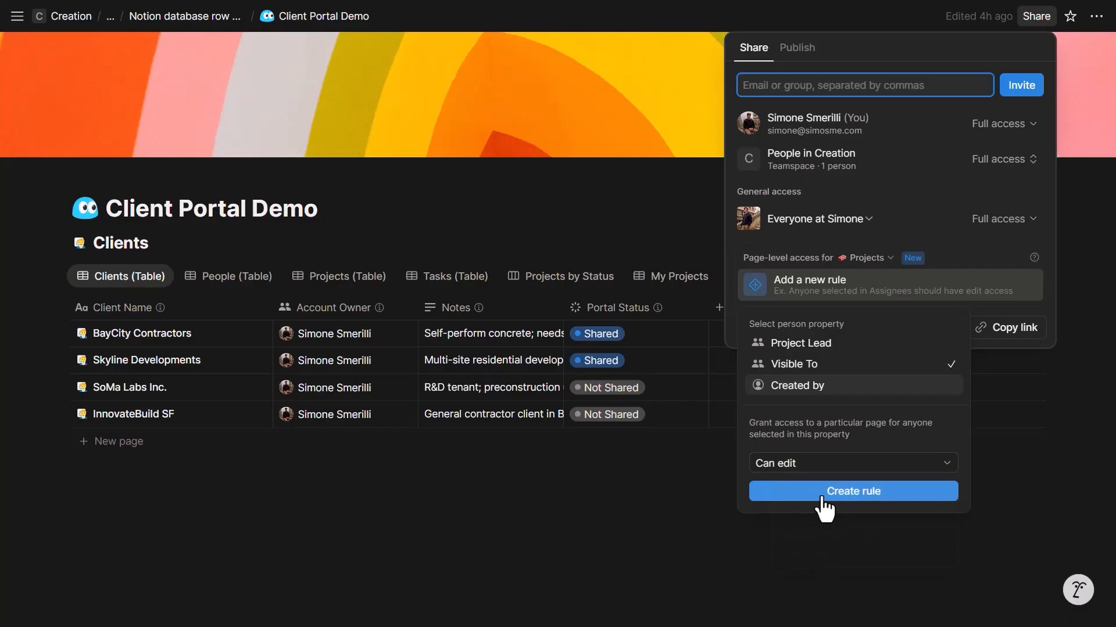
pyautogui.click(853, 491)
# - Create the same Visible To Can edit rule for Tasks and close the sharing settings
pyautogui.click(865, 259)
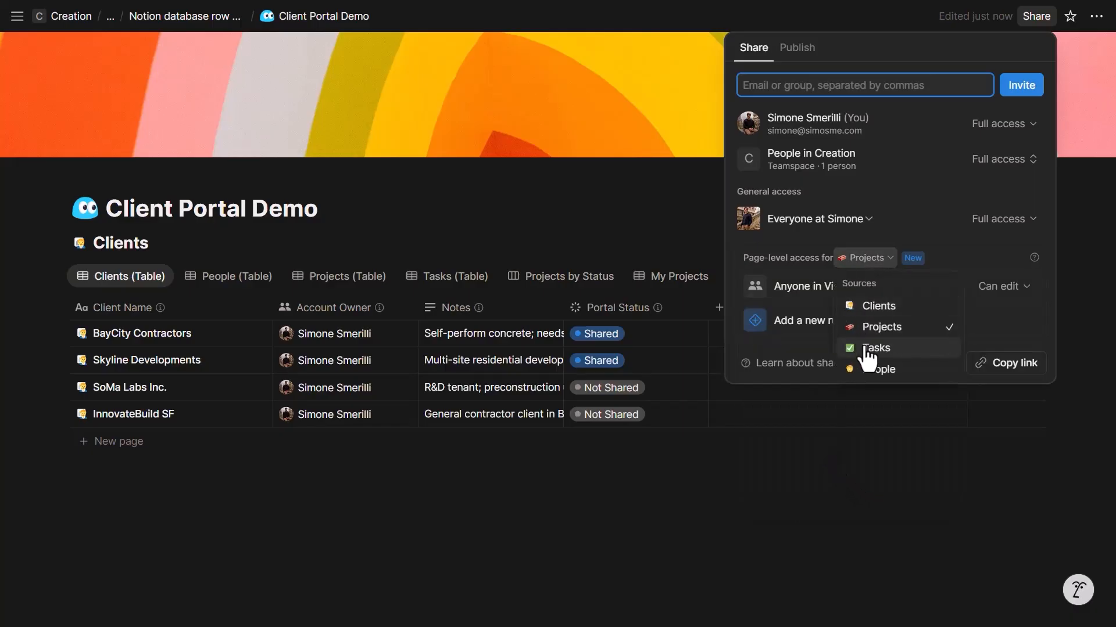
pyautogui.click(865, 348)
pyautogui.click(831, 288)
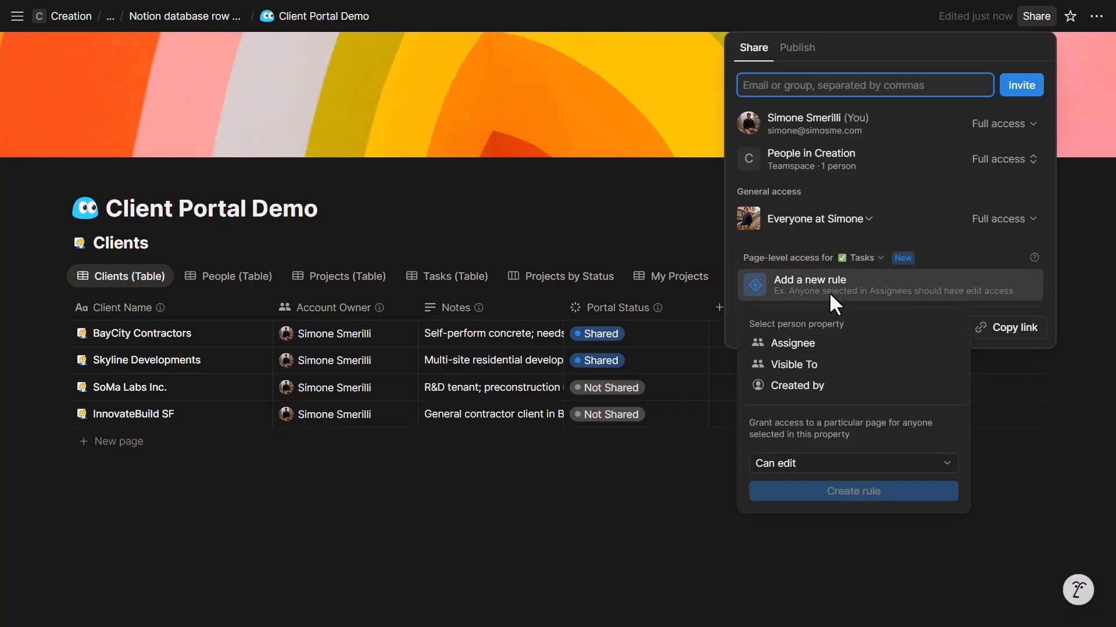
pyautogui.click(786, 370)
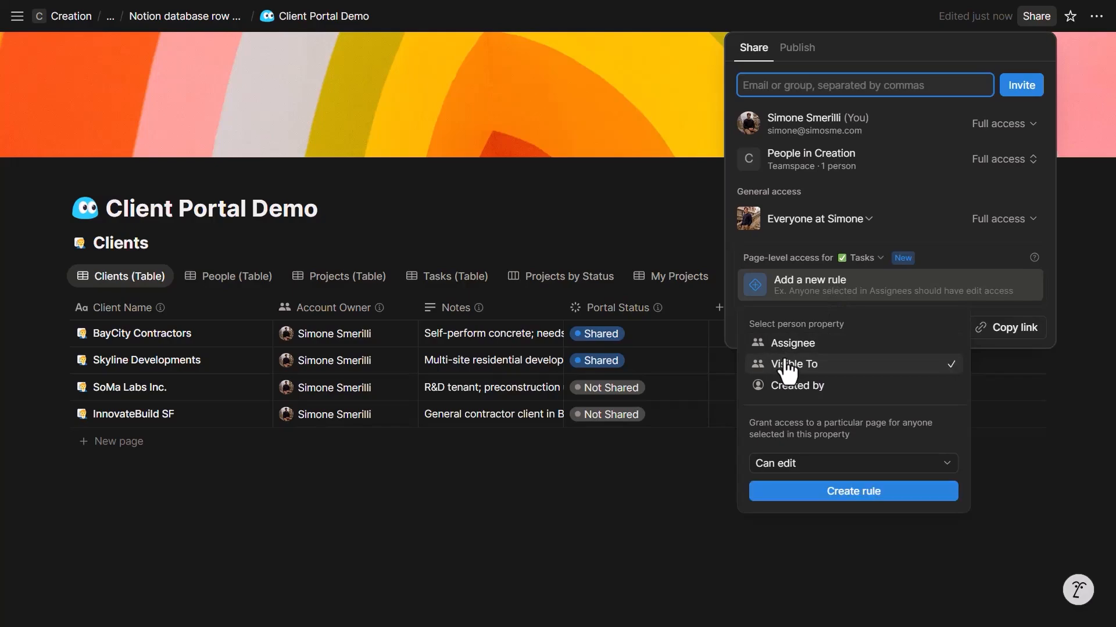
pyautogui.click(827, 489)
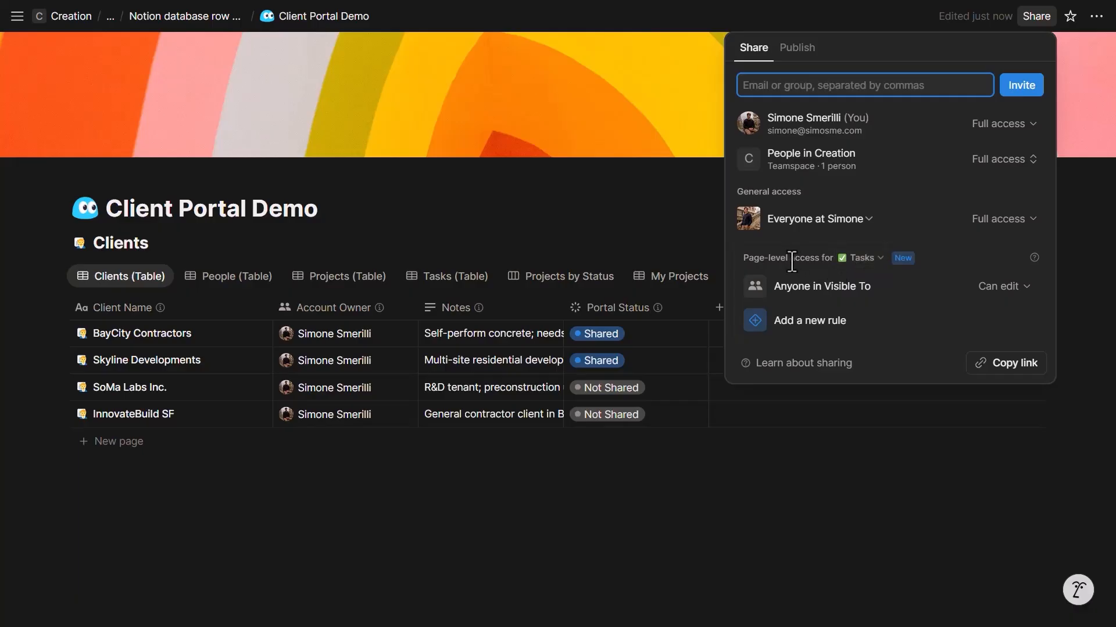
pyautogui.click(620, 238)
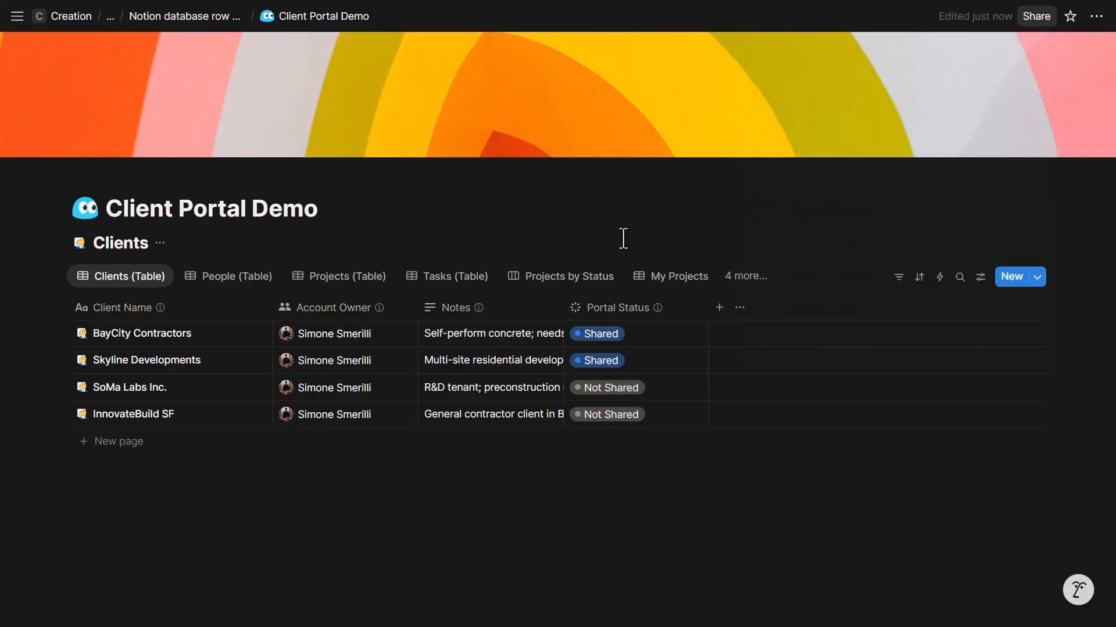
# - Start a new Clients property, then open and dismiss BayCity Contractors' Account Owner picker unchanged
pyautogui.click(720, 308)
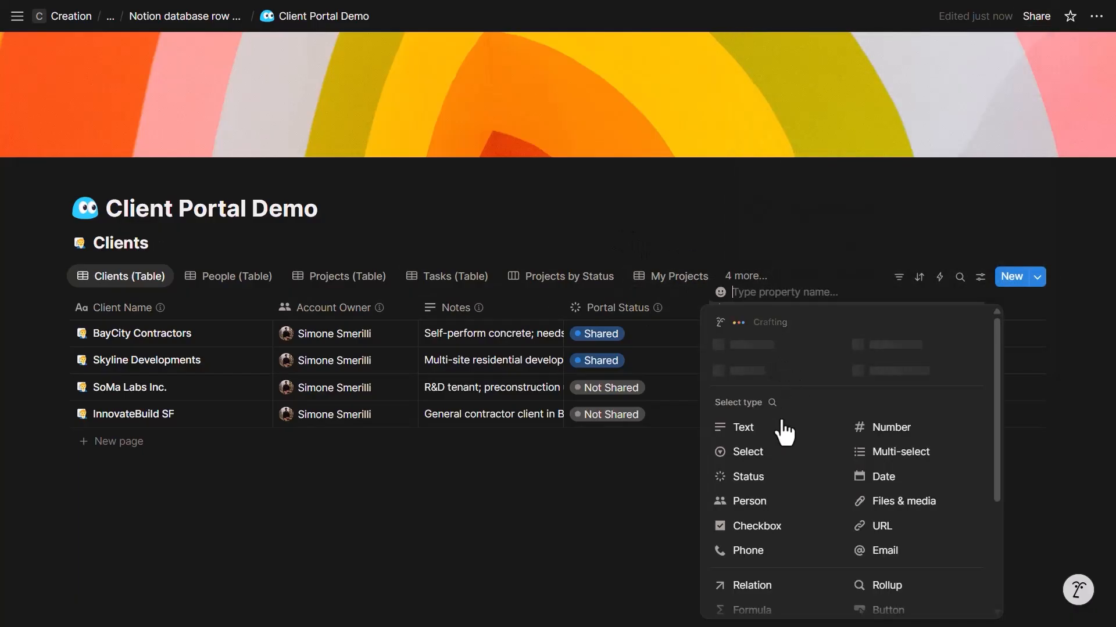
pyautogui.scroll(-1, 784, 415)
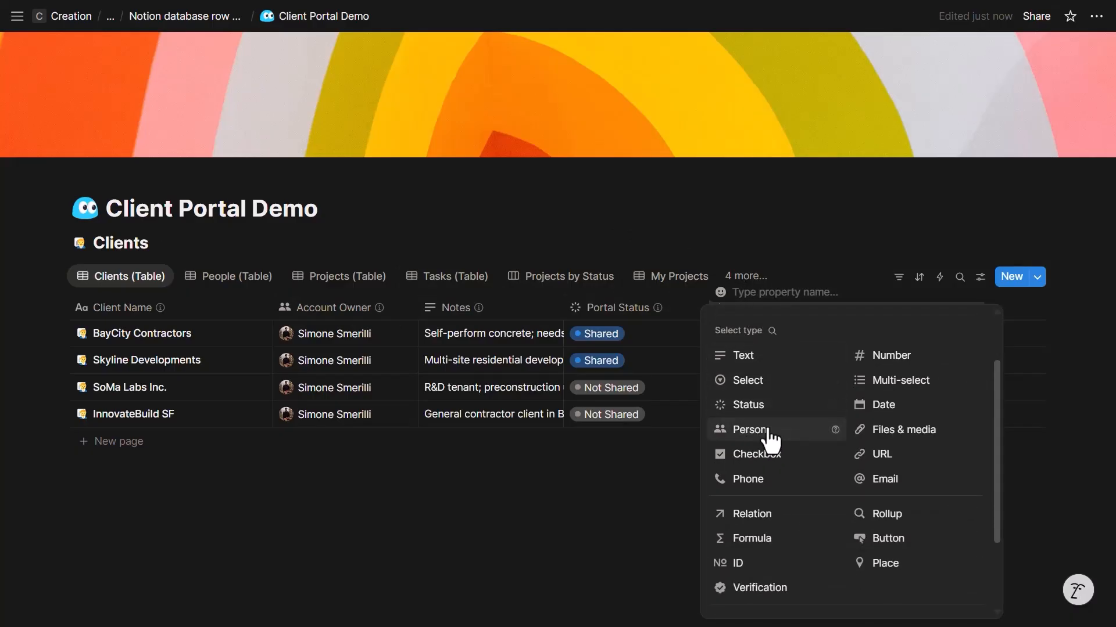
pyautogui.click(377, 331)
pyautogui.click(378, 331)
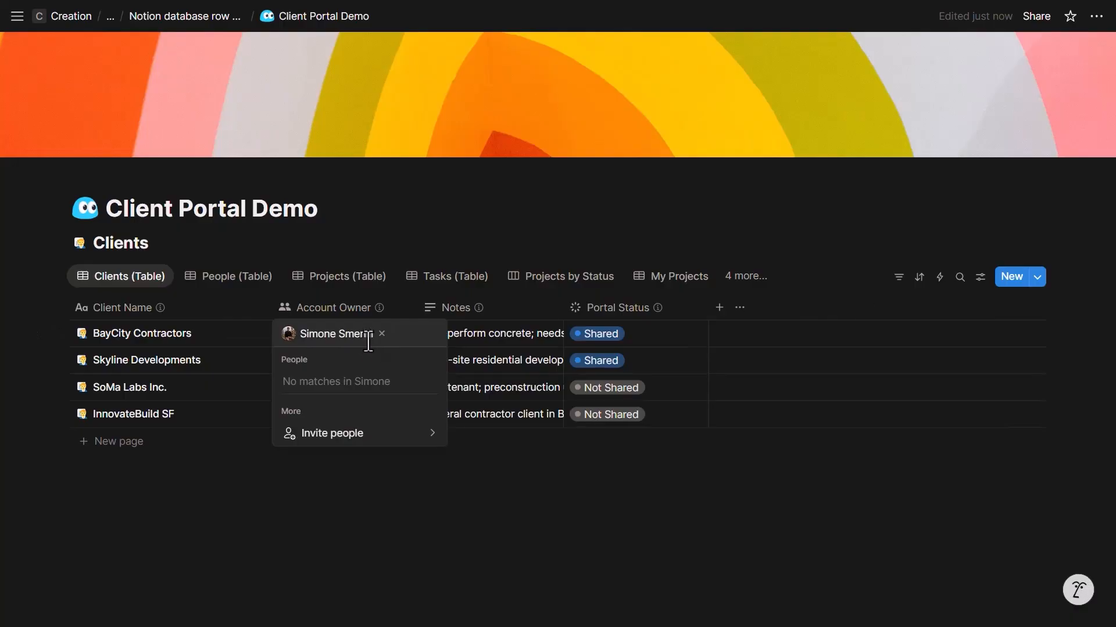
pyautogui.press('Escape')
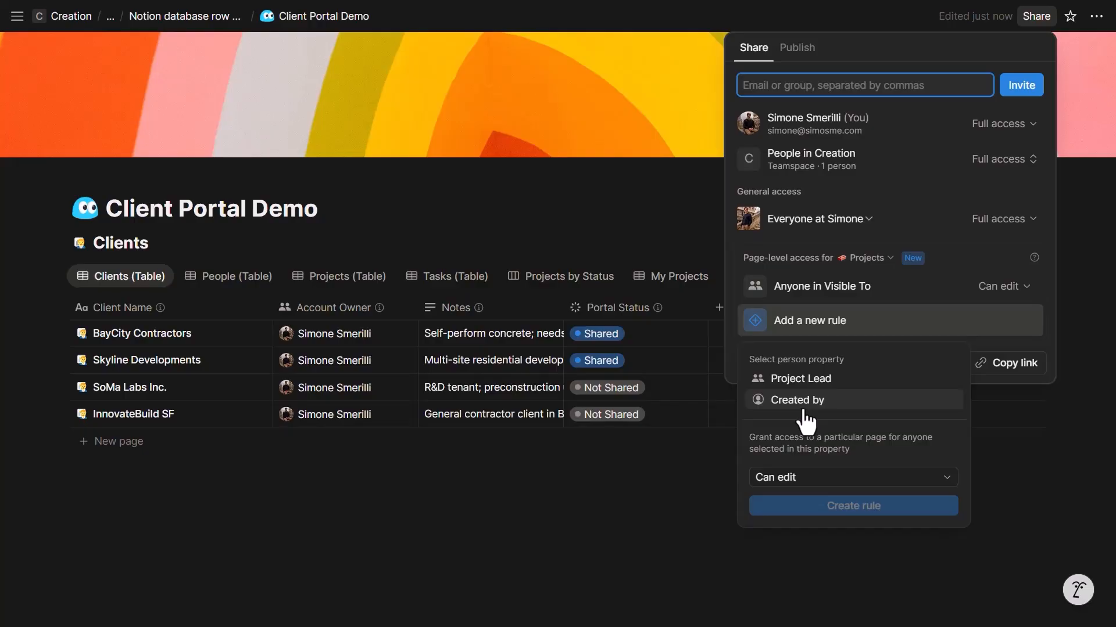
# - Close sharing, open the test contractor's People record, check their projects and tasks, and open it full page
pyautogui.click(604, 113)
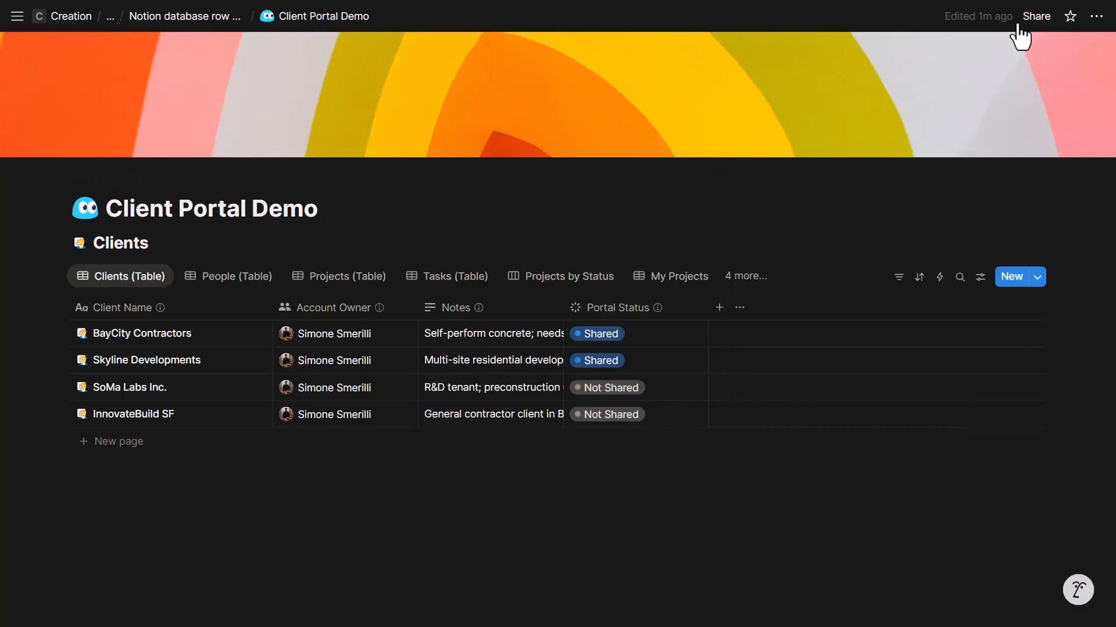
pyautogui.click(251, 275)
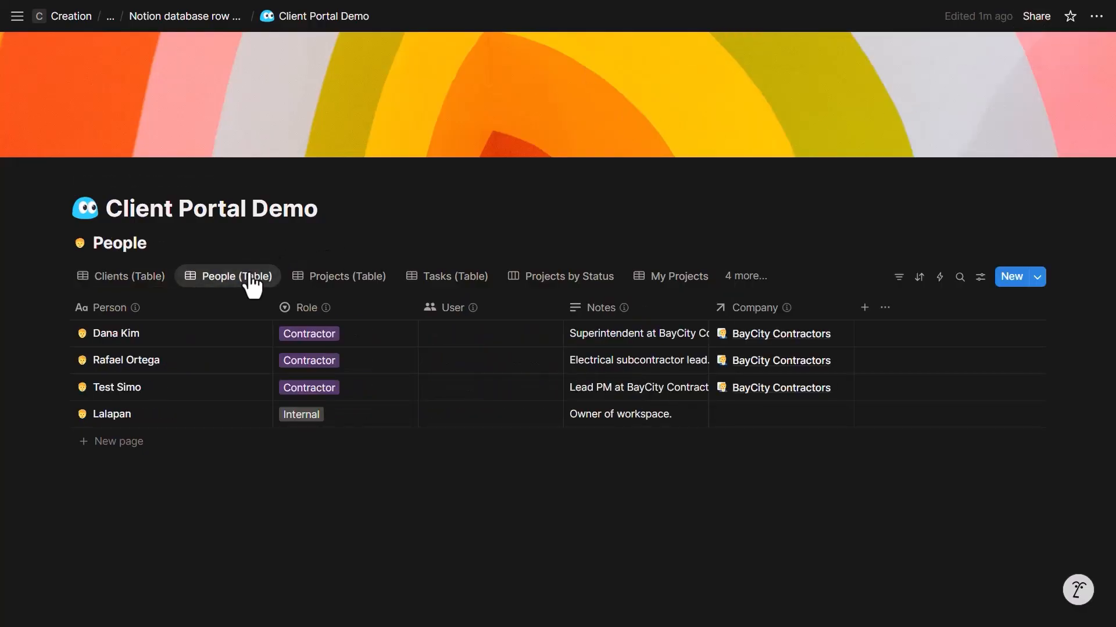
pyautogui.click(190, 472)
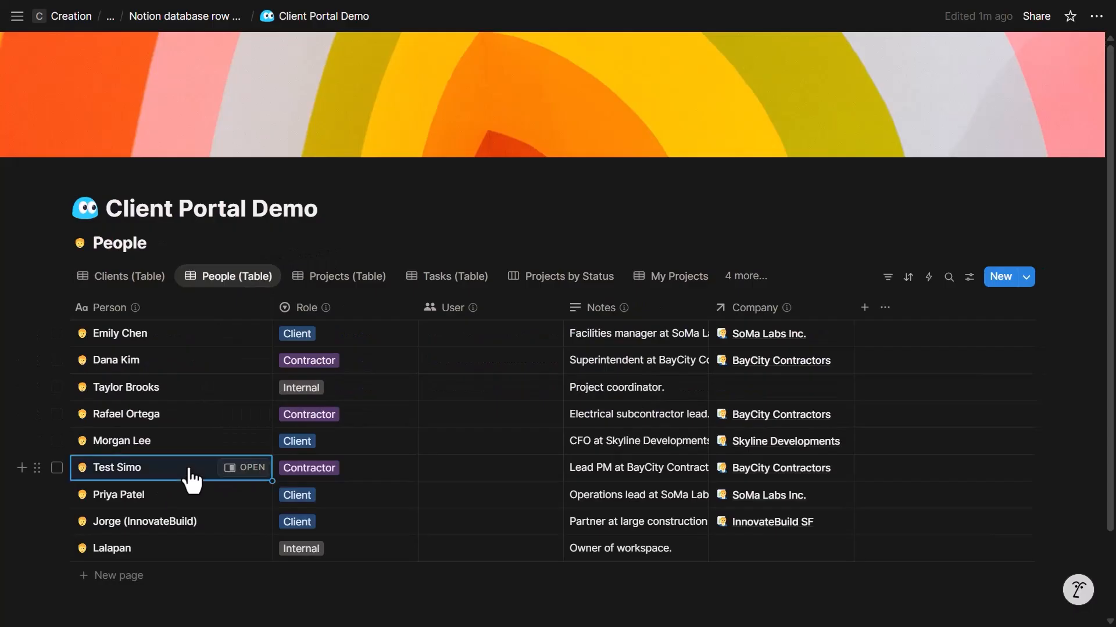
pyautogui.click(245, 468)
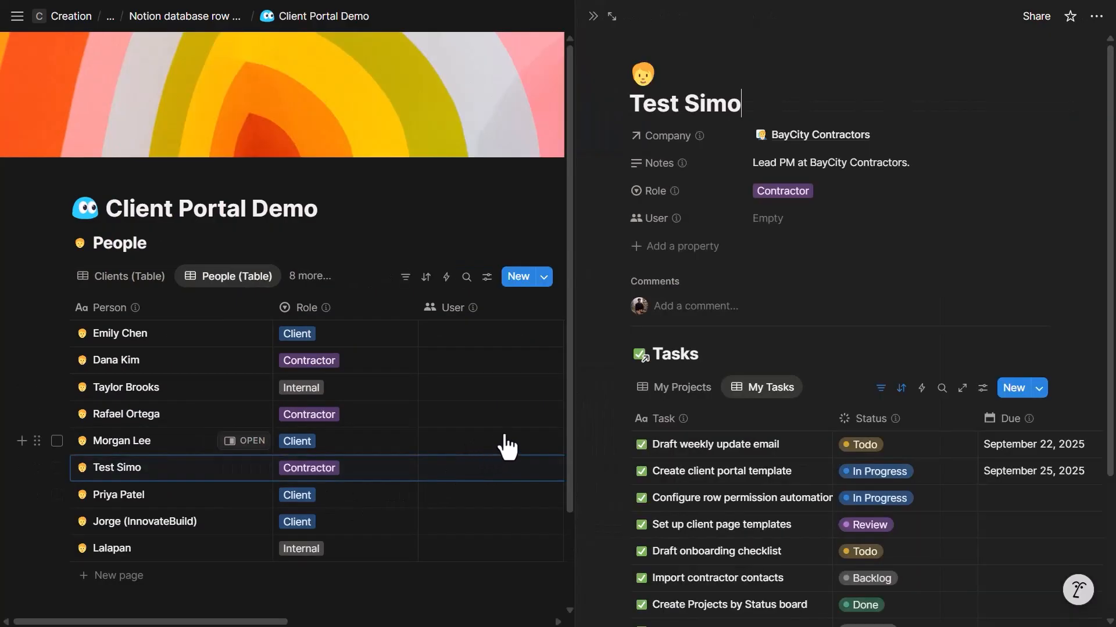
pyautogui.click(696, 388)
pyautogui.click(770, 388)
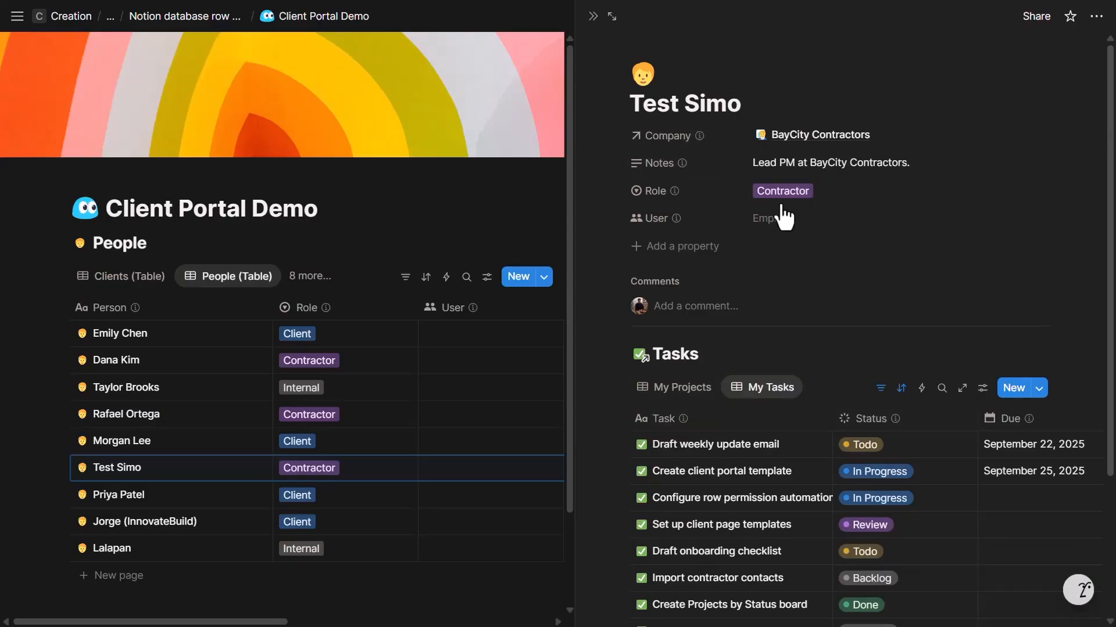
pyautogui.click(612, 16)
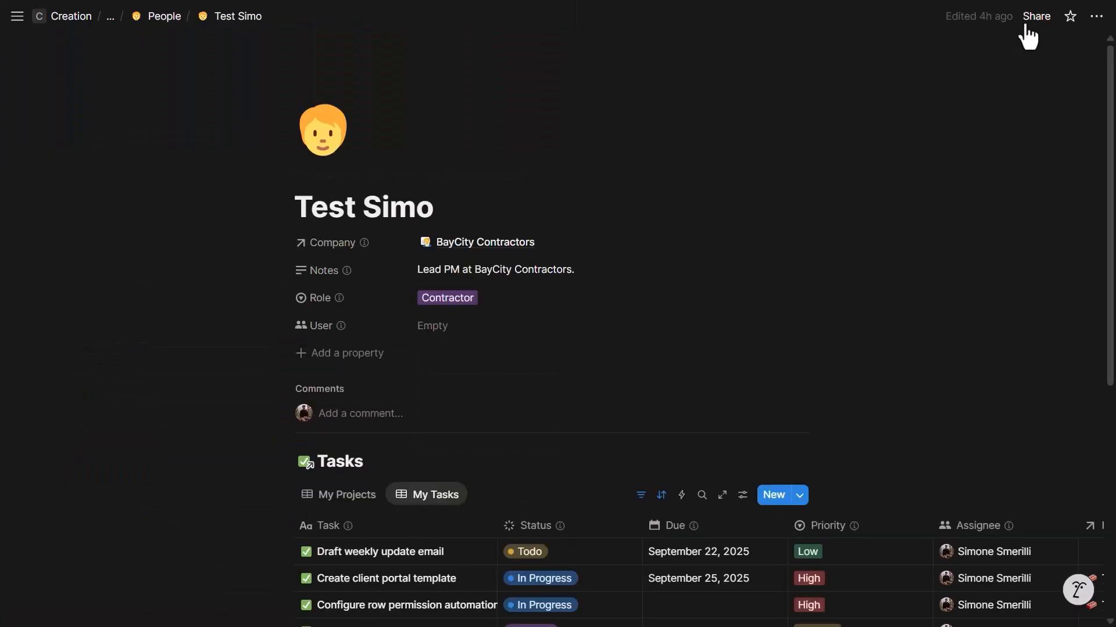
# - Invite the test guest by e-mail with Can edit and the note 'Let's go to work!', skipping member upgrade
pyautogui.click(1026, 24)
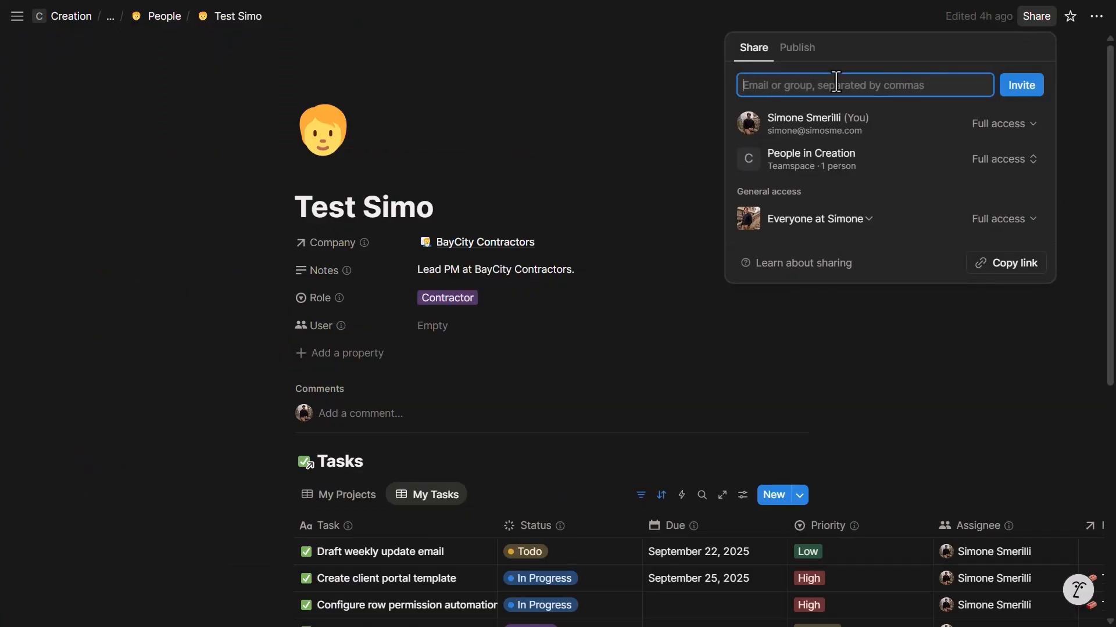
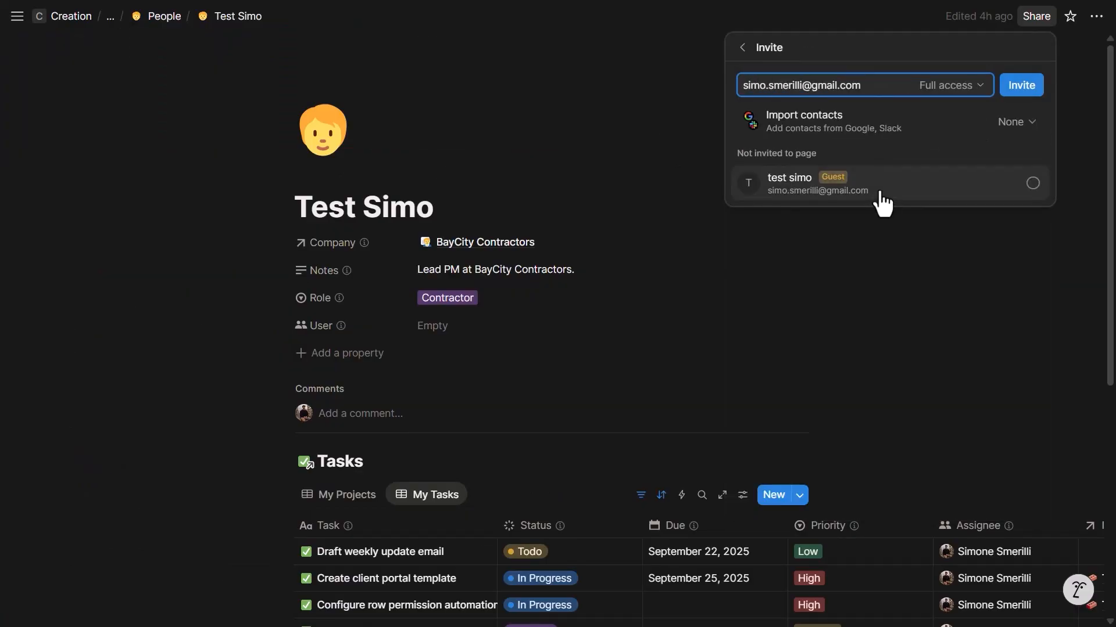
pyautogui.click(871, 187)
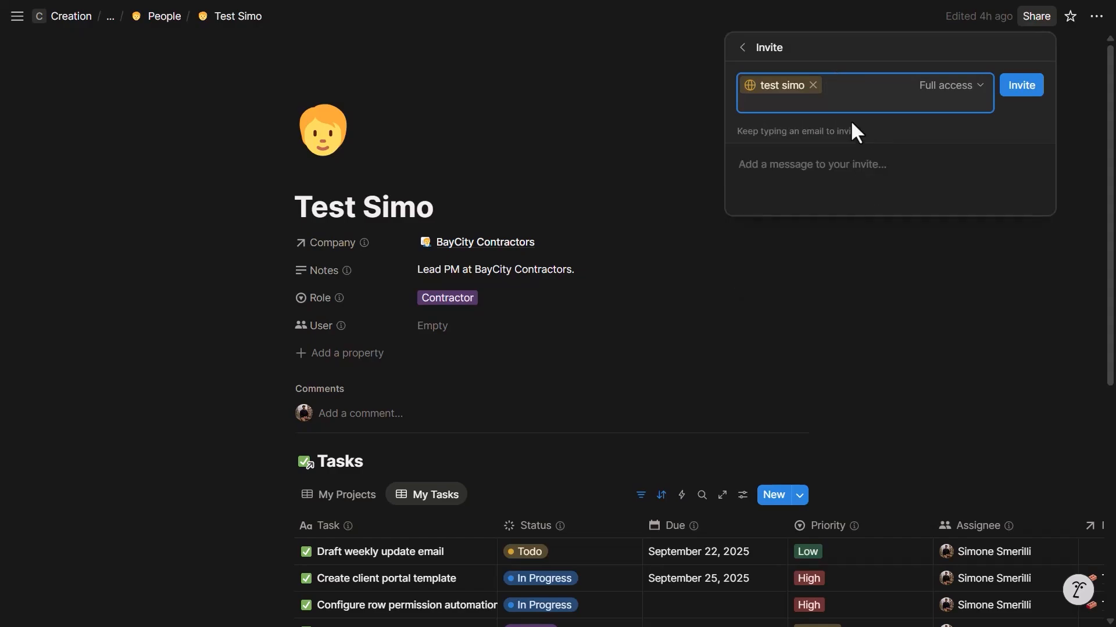
pyautogui.click(930, 90)
pyautogui.click(900, 153)
pyautogui.click(865, 169)
pyautogui.write("Let's go to work!")
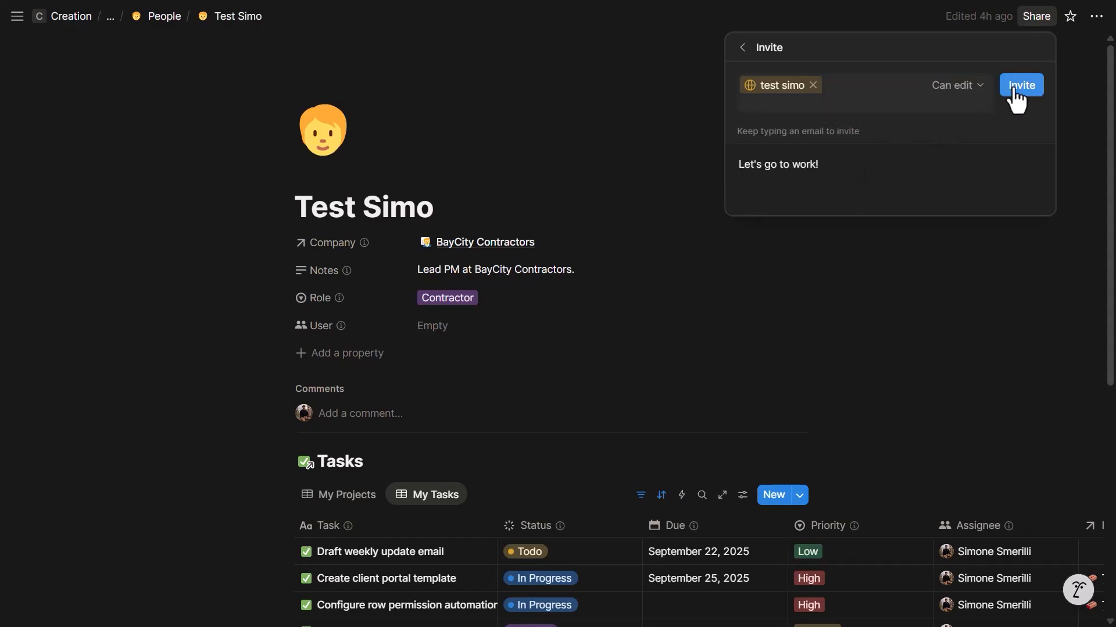
pyautogui.click(1021, 85)
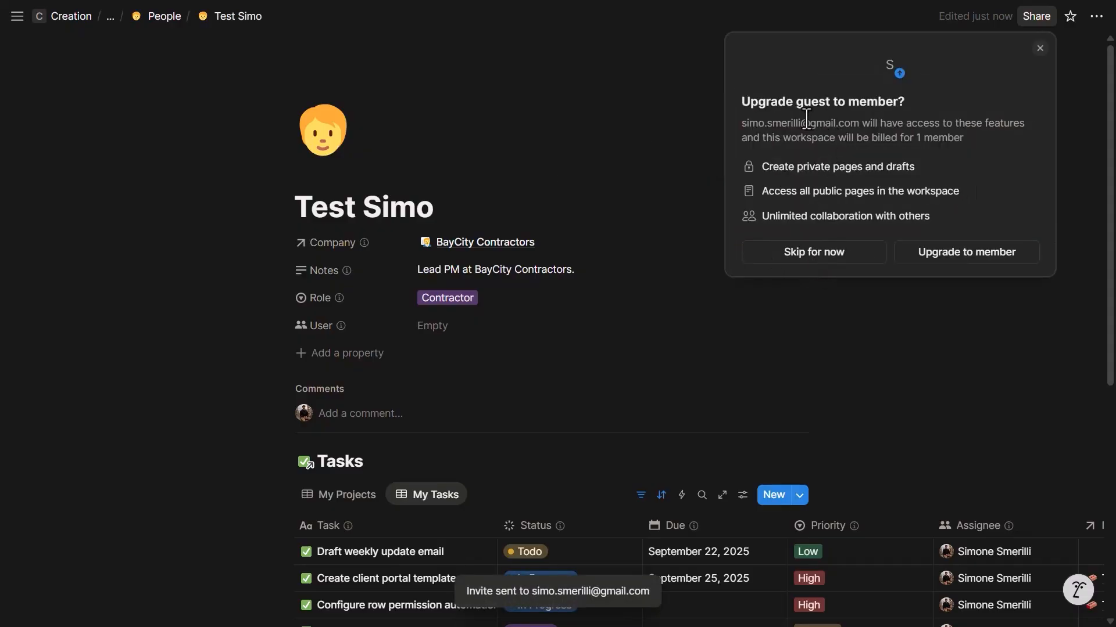
pyautogui.click(936, 259)
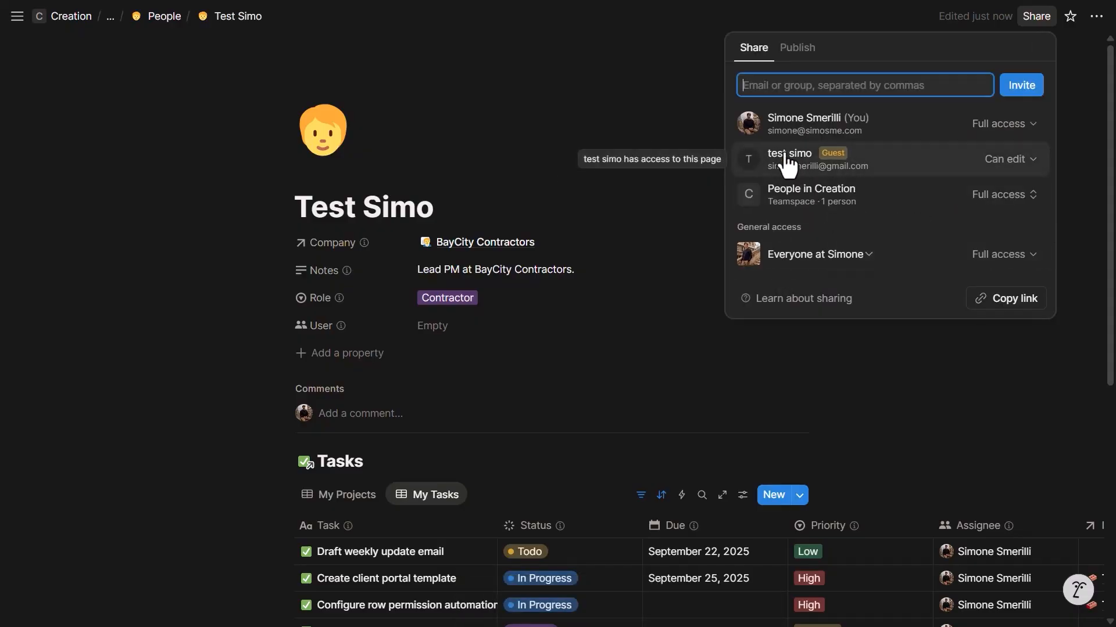
pyautogui.click(469, 201)
pyautogui.scroll(-1, 556, 105)
pyautogui.click(442, 255)
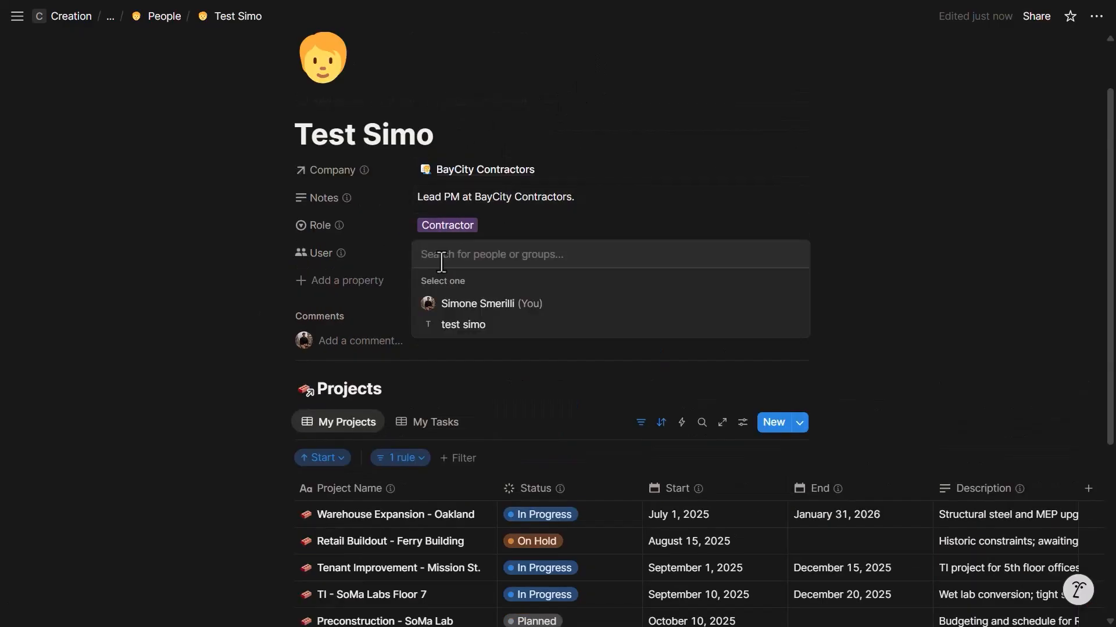
# - Set the page's User to the test guest and filter My Projects to Visible To or Project Lead the guest, saved for everyone
pyautogui.click(459, 324)
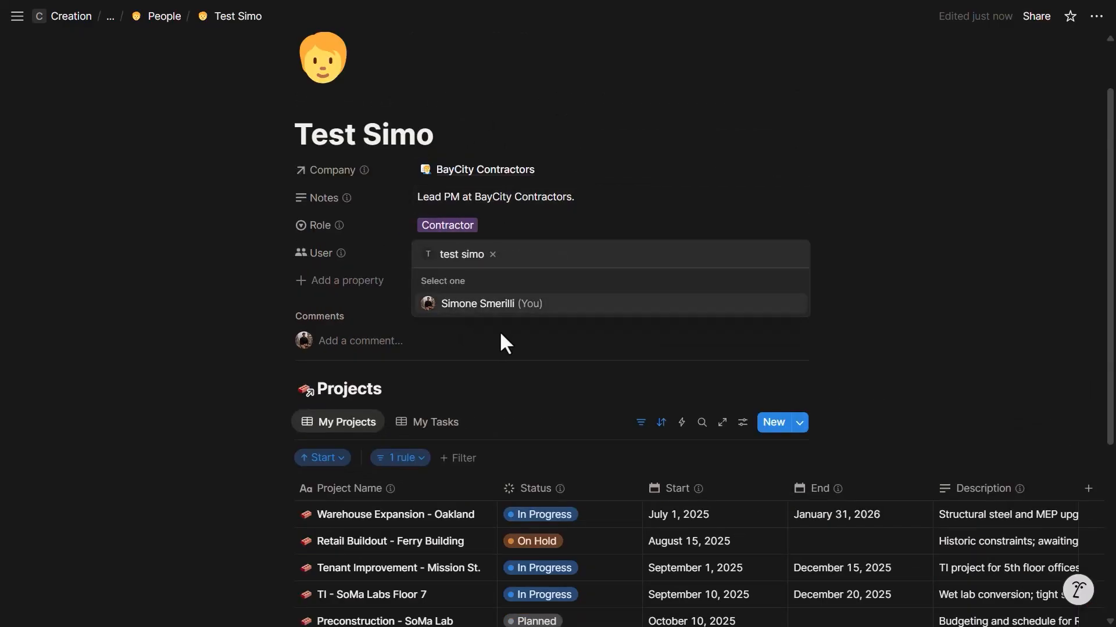
pyautogui.click(499, 330)
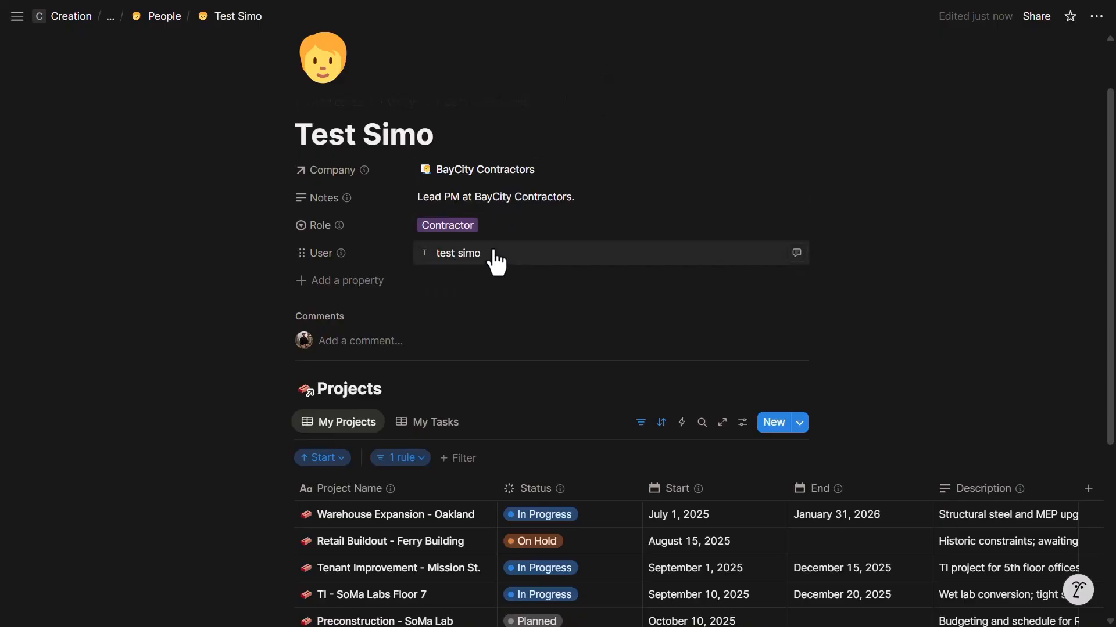
pyautogui.scroll(-1, 515, 283)
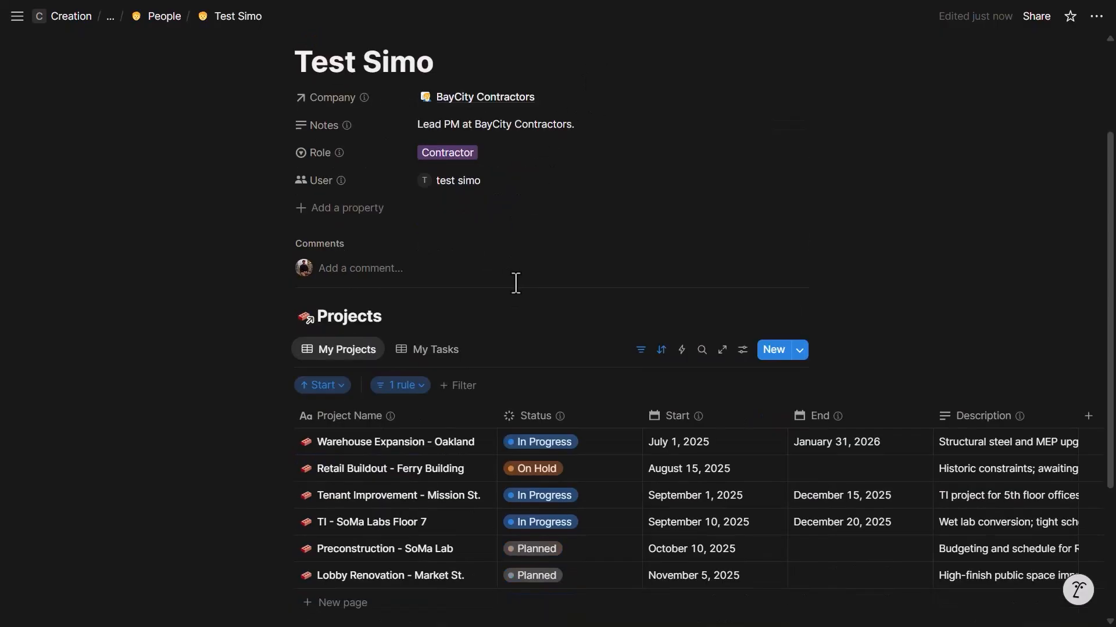
pyautogui.click(409, 390)
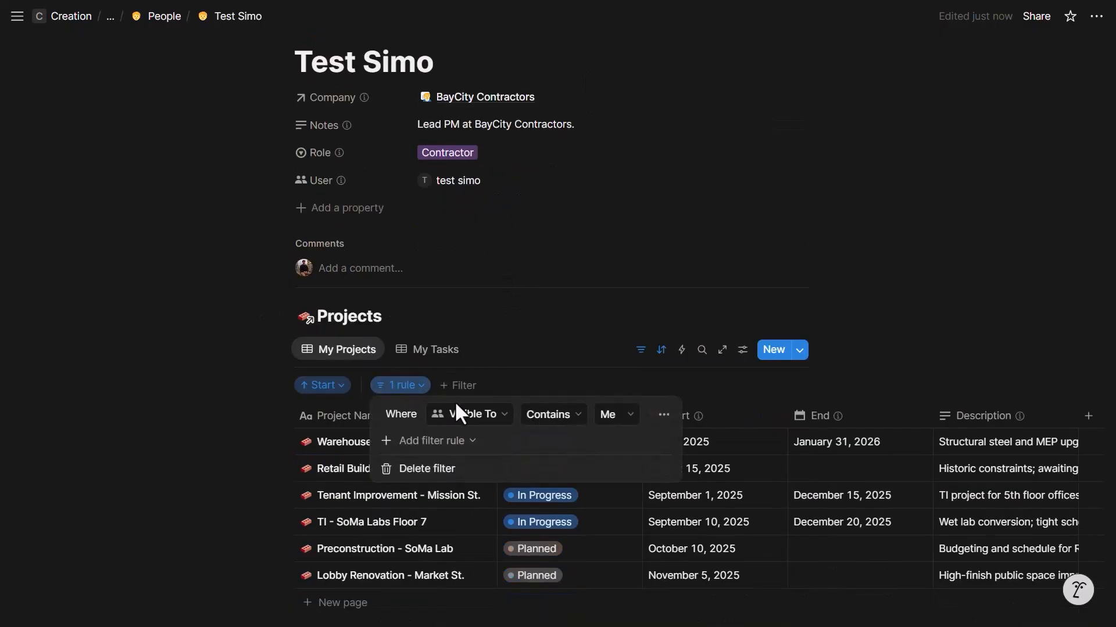
pyautogui.click(610, 417)
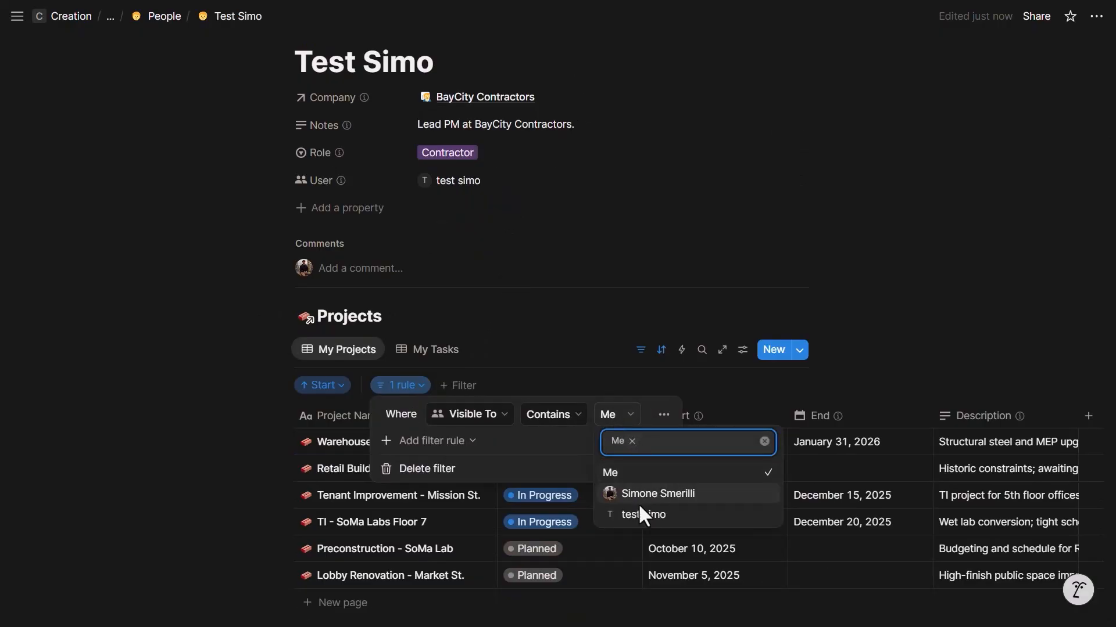
pyautogui.click(643, 513)
pyautogui.click(431, 440)
pyautogui.click(474, 443)
pyautogui.click(541, 356)
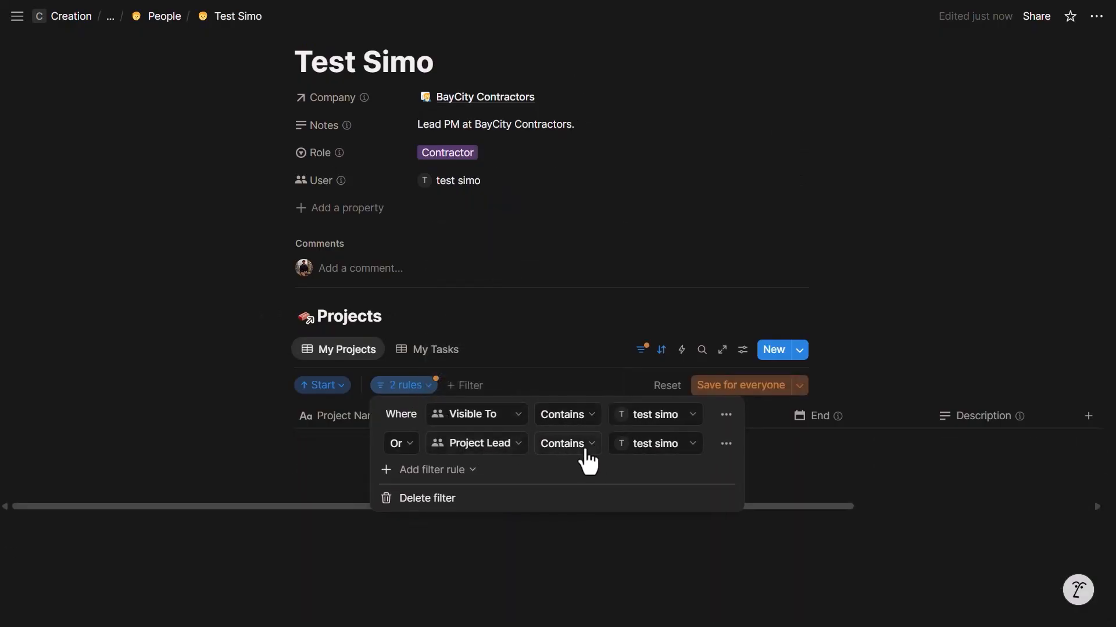
pyautogui.click(720, 385)
# - Filter My Tasks to Visible To or Assignee the test guest instead of Me, saved for everyone
pyautogui.click(453, 351)
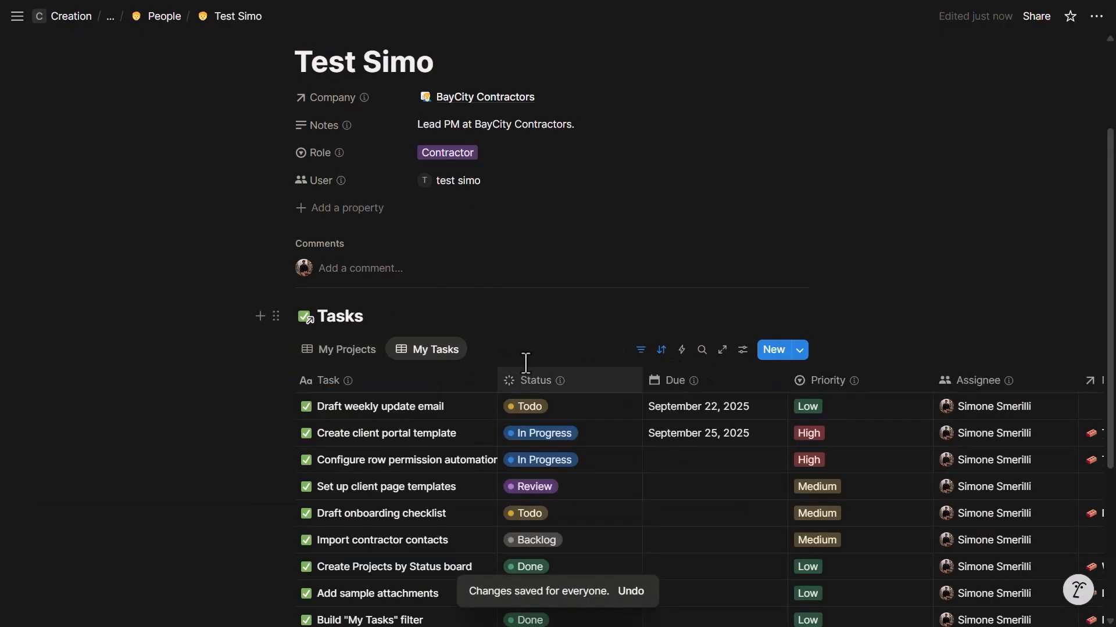
pyautogui.click(433, 385)
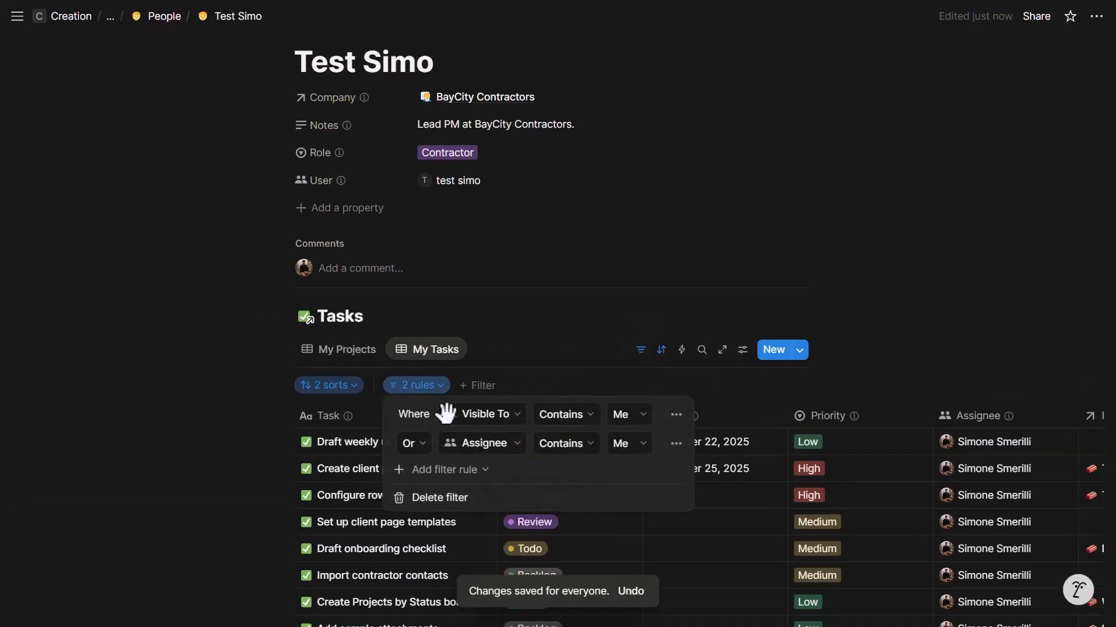
pyautogui.click(620, 414)
pyautogui.click(639, 513)
pyautogui.click(643, 441)
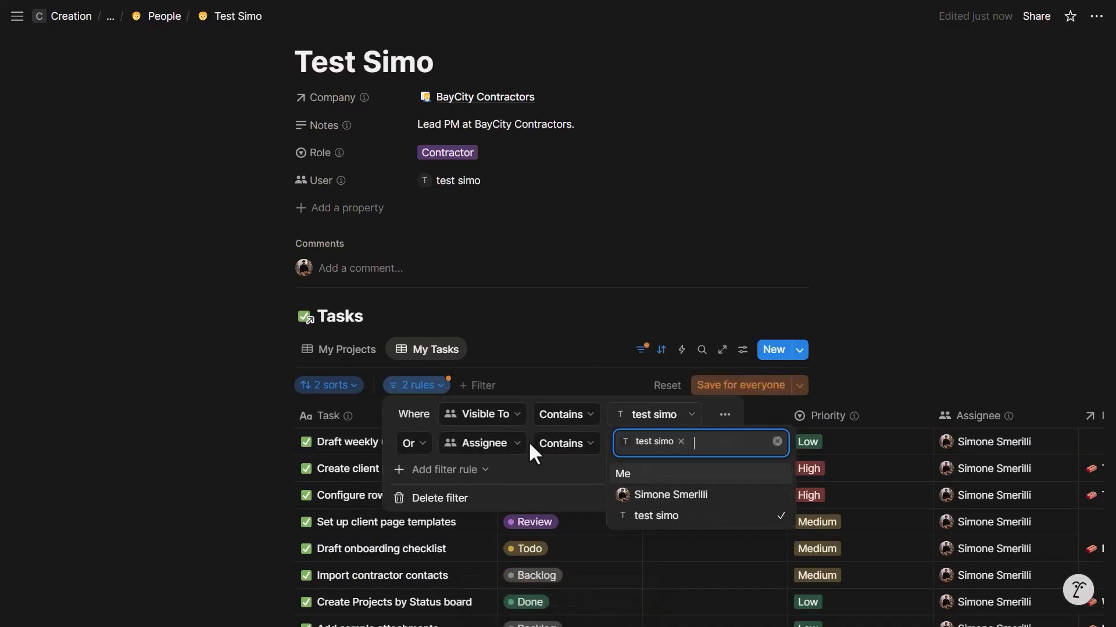
pyautogui.press('Escape')
pyautogui.click(635, 450)
pyautogui.click(645, 541)
pyautogui.press('Escape')
pyautogui.click(721, 385)
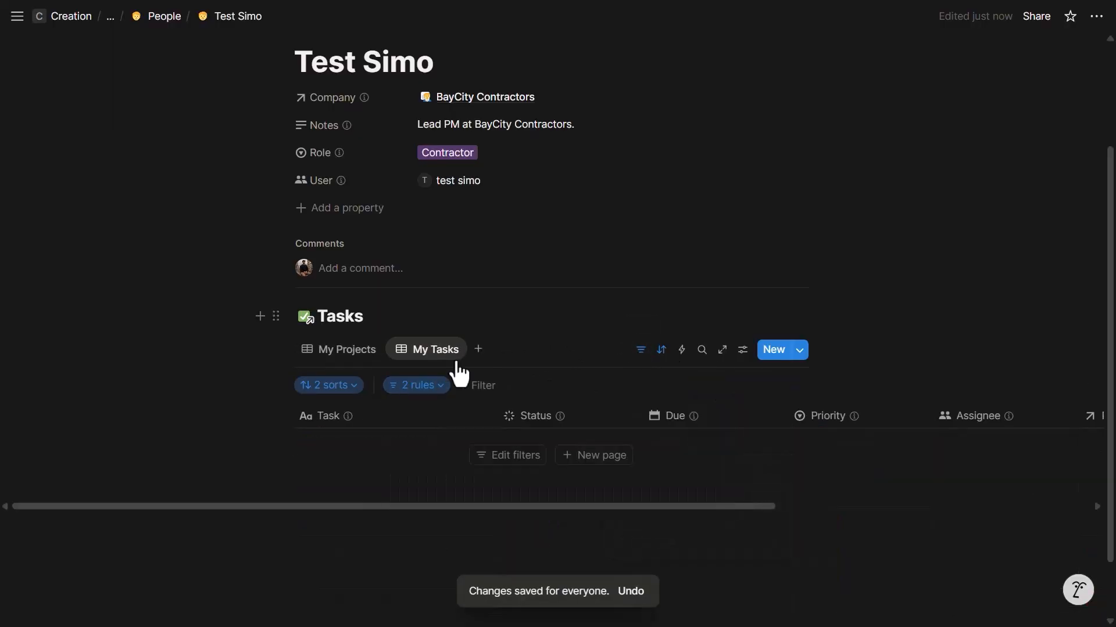
pyautogui.click(349, 358)
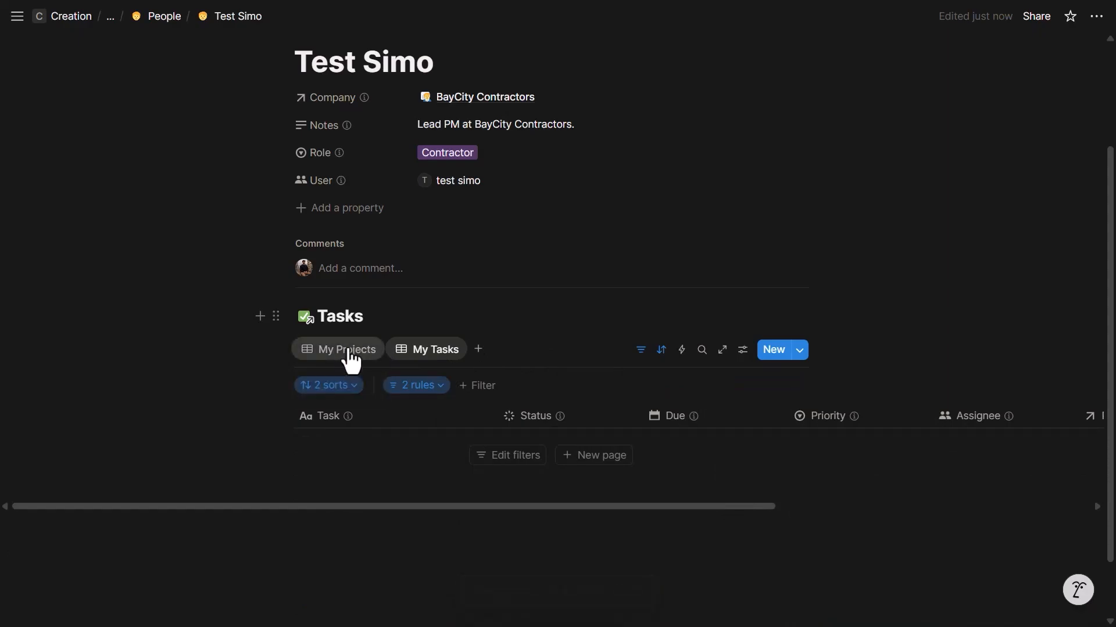
# - Assign the first three tasks in the Tasks table to the test guest
pyautogui.click(150, 23)
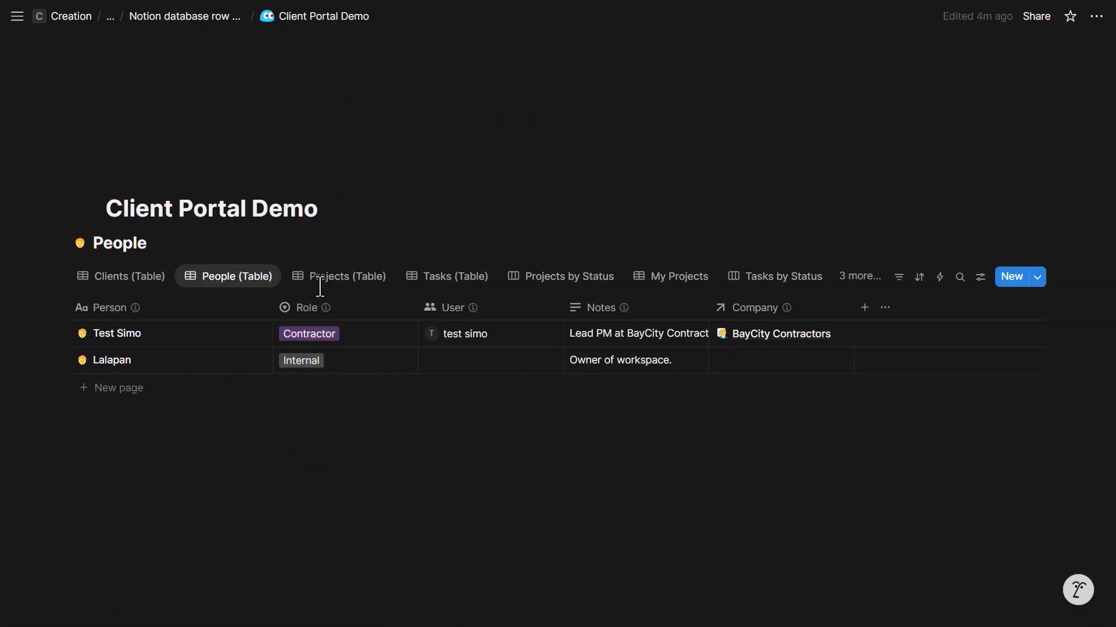
pyautogui.click(436, 279)
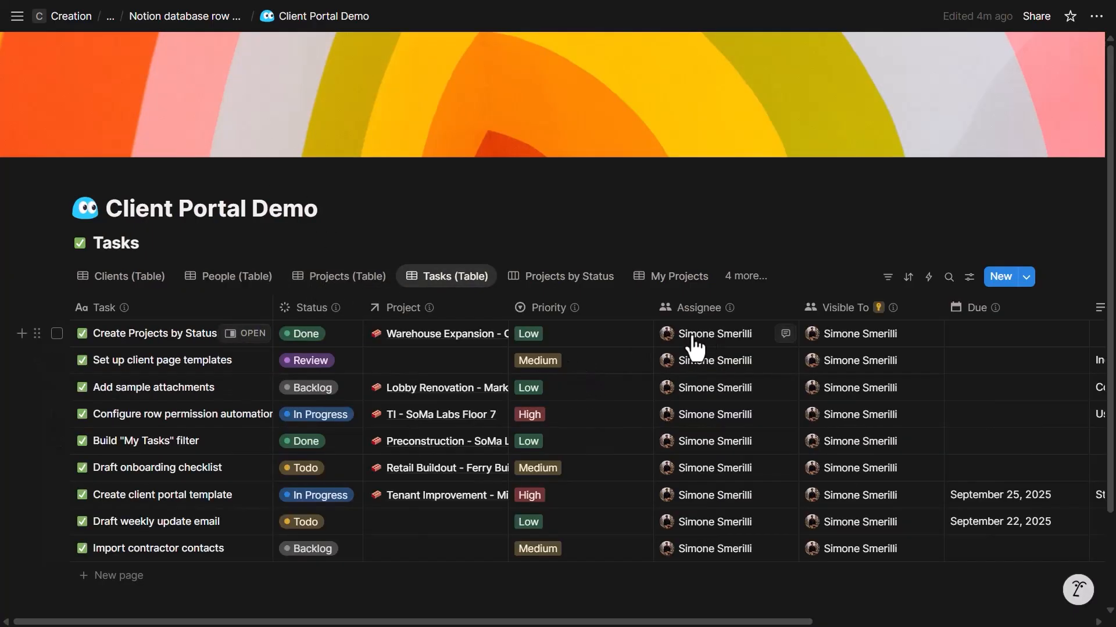
pyautogui.click(733, 391)
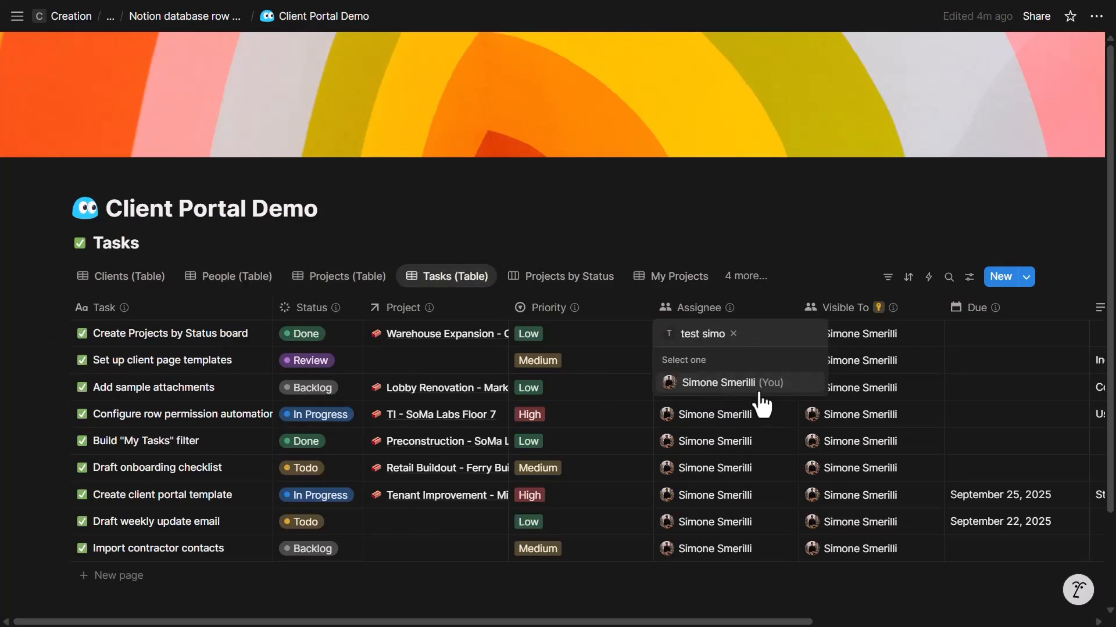
pyautogui.click(538, 392)
pyautogui.moveTo(797, 347); pyautogui.dragTo(789, 388)
pyautogui.click(820, 288)
# - Link the second task to Warehouse Expansion - Oakland by filling down the Project cell
pyautogui.click(361, 280)
pyautogui.click(435, 281)
pyautogui.click(418, 347)
pyautogui.moveTo(507, 347); pyautogui.dragTo(504, 361)
pyautogui.click(814, 278)
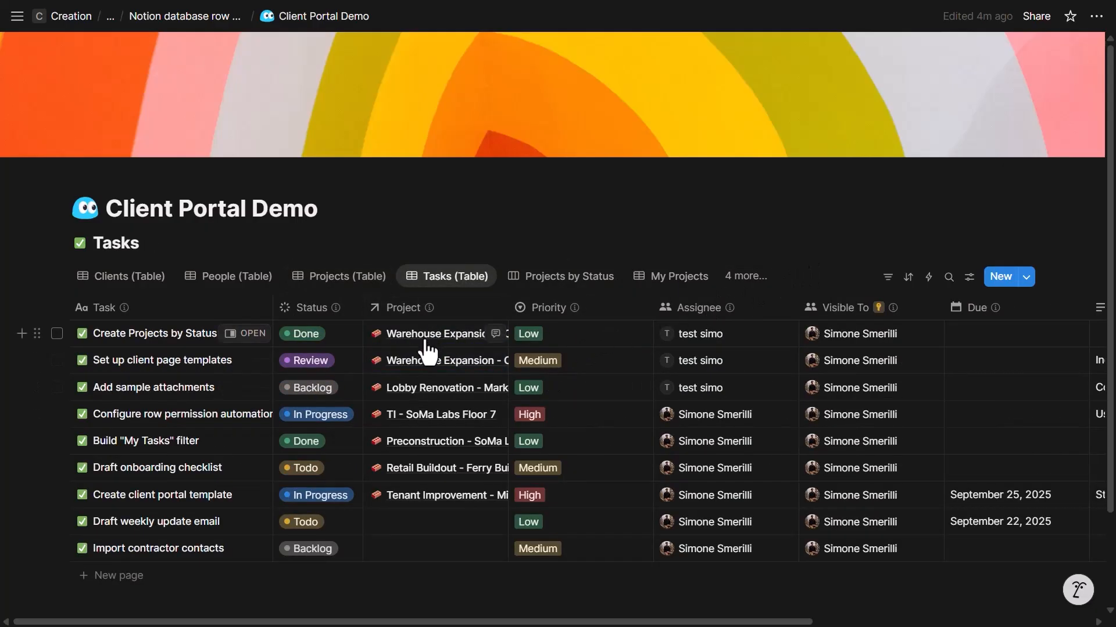
pyautogui.click(342, 280)
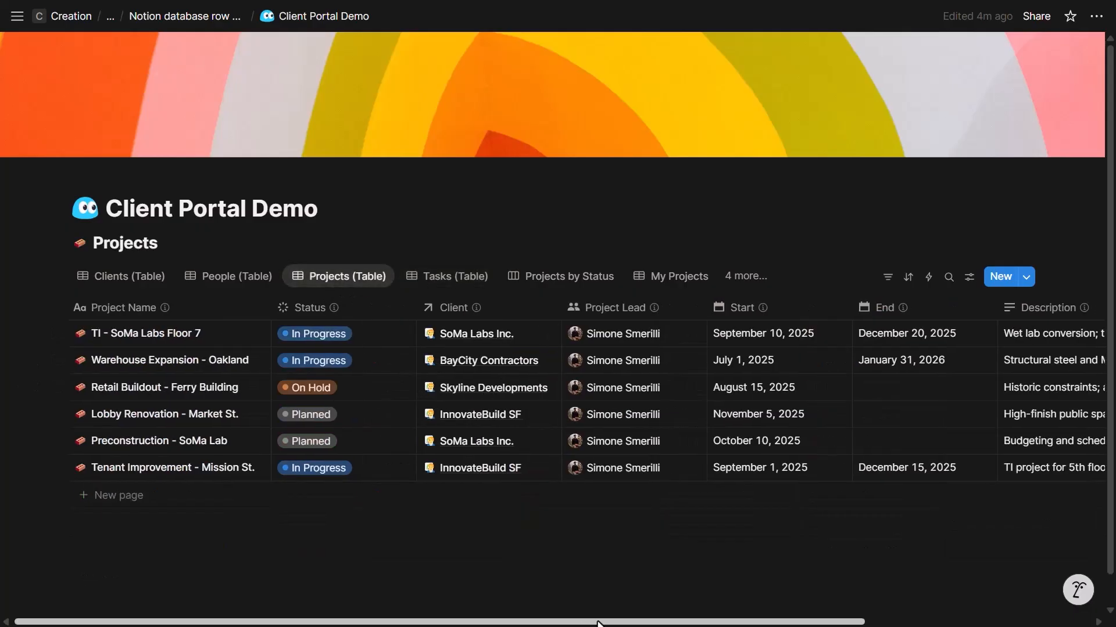
# - Add the test guest to Visible To for Warehouse Expansion - Oakland and Lobby Renovation - Market St
pyautogui.moveTo(598, 623); pyautogui.dragTo(629, 623)
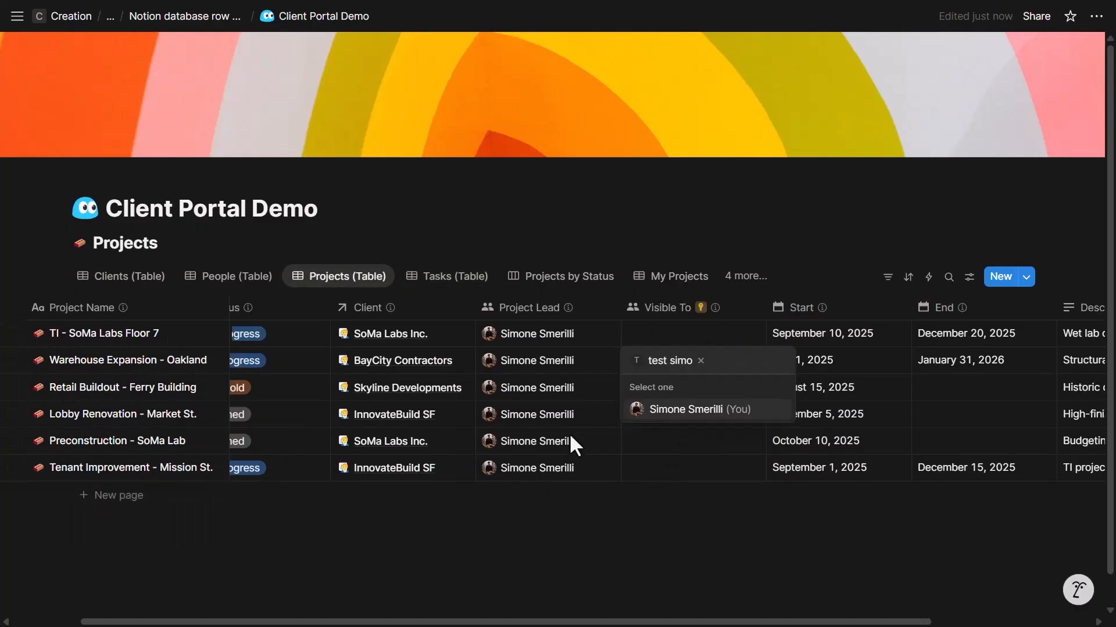
pyautogui.click(570, 434)
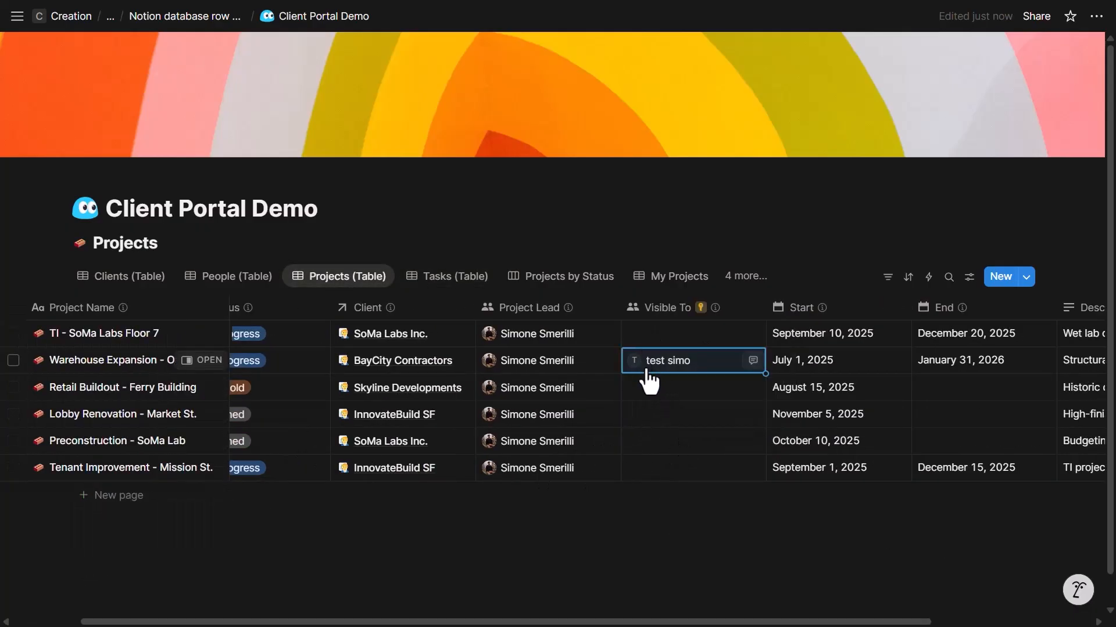
pyautogui.click(653, 415)
pyautogui.click(667, 486)
pyautogui.click(822, 277)
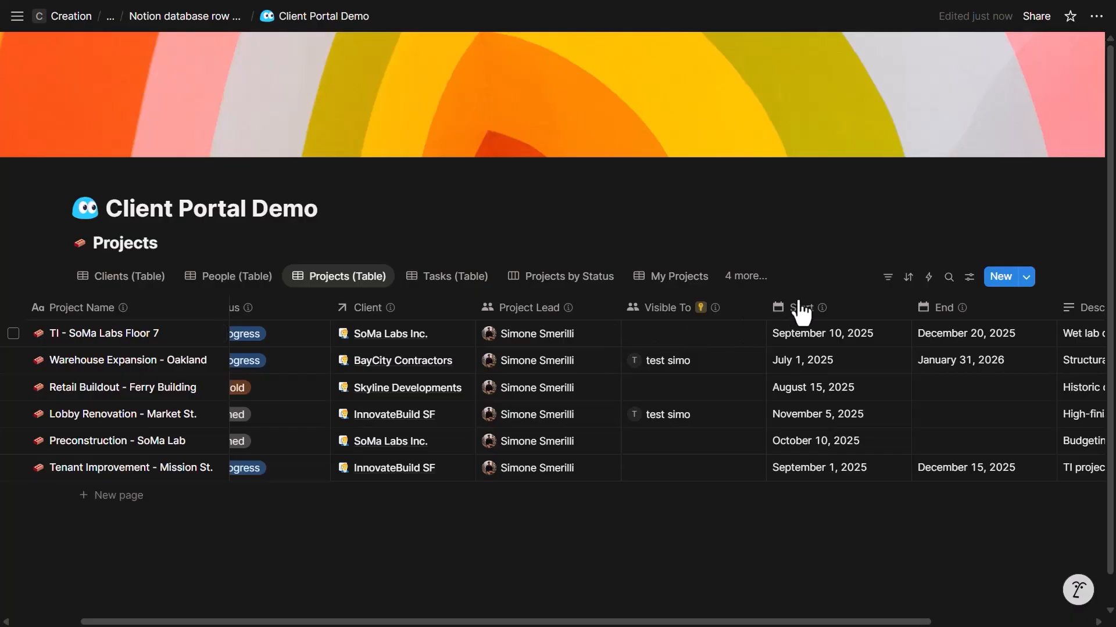
pyautogui.hscroll(-3, 796, 311)
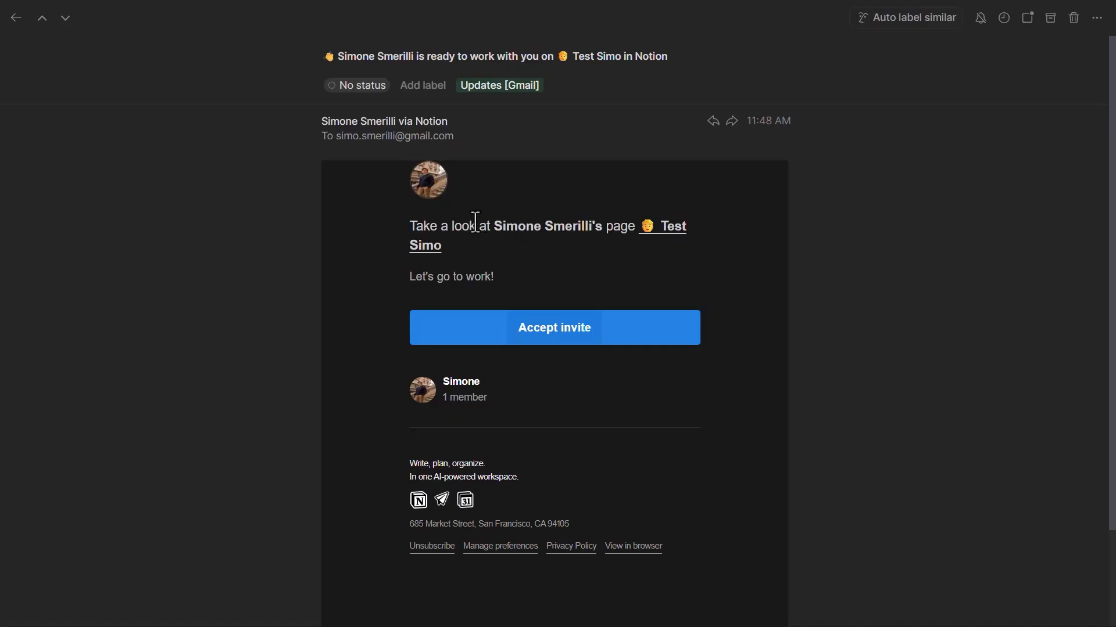
# - Accept the Notion page invitation from the invite e-mail
pyautogui.click(561, 334)
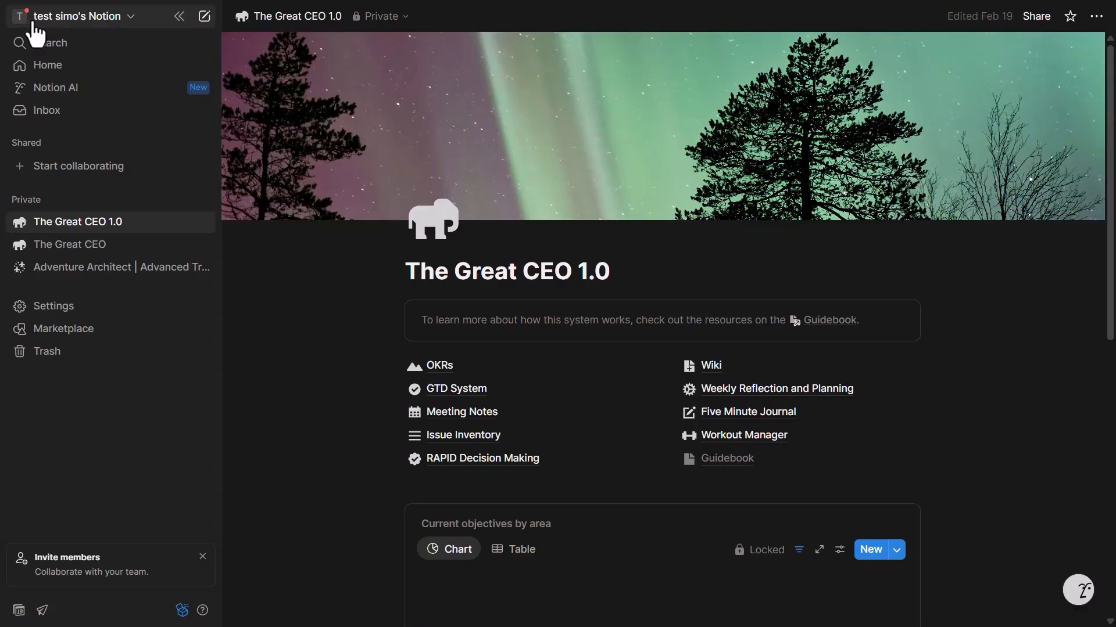
# - Switch to the workspace shared with the guest, dismiss the agent intro, and open the page invitation from Inbox
pyautogui.click(74, 19)
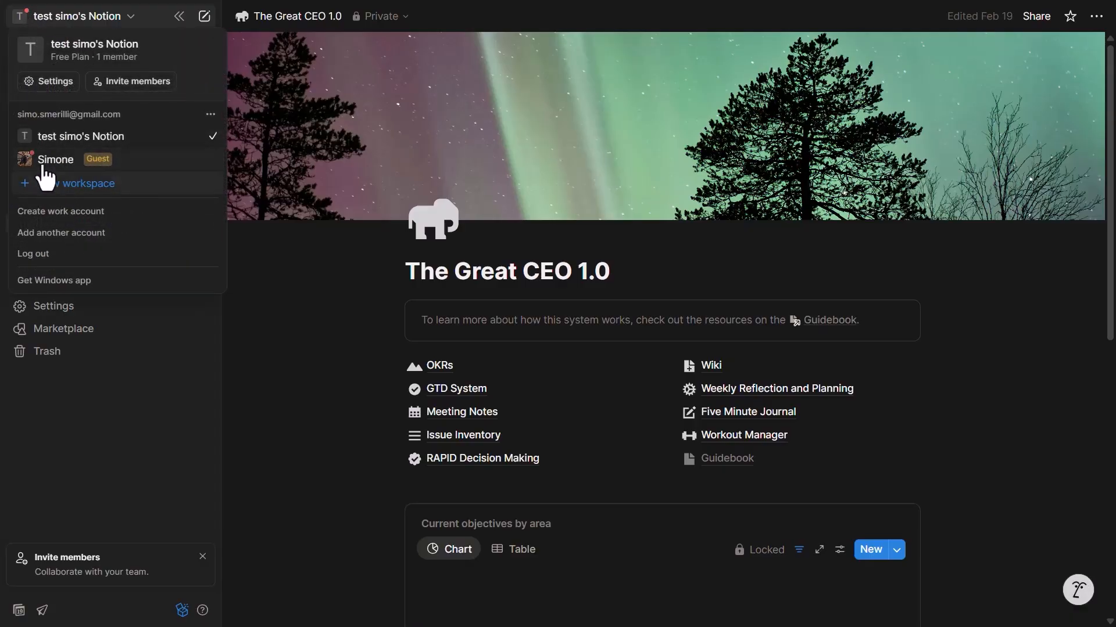
pyautogui.click(62, 168)
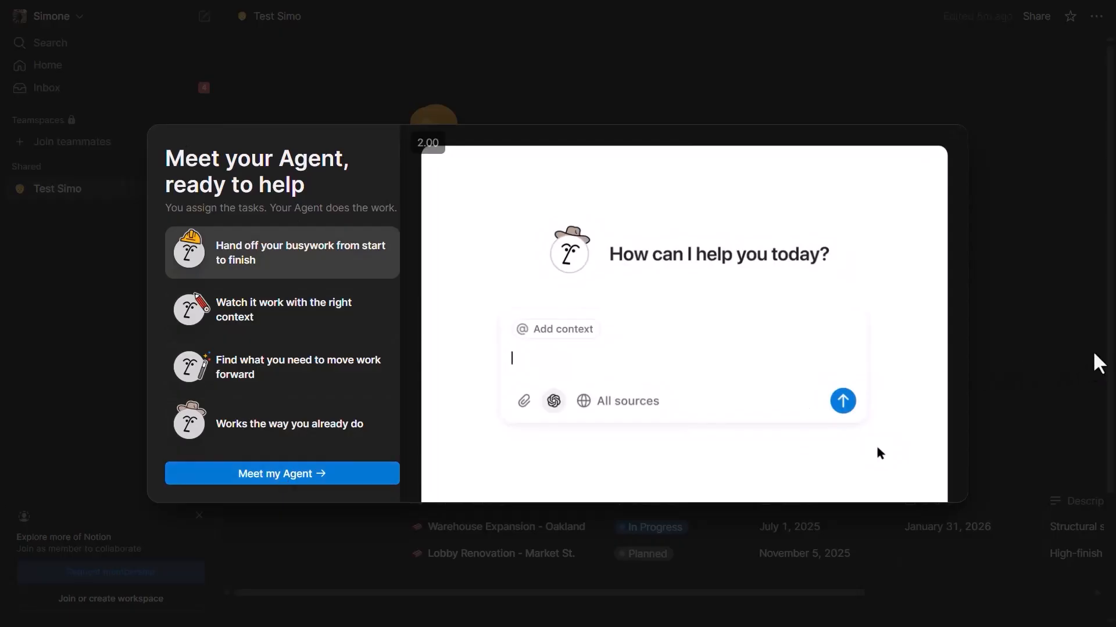
pyautogui.click(302, 109)
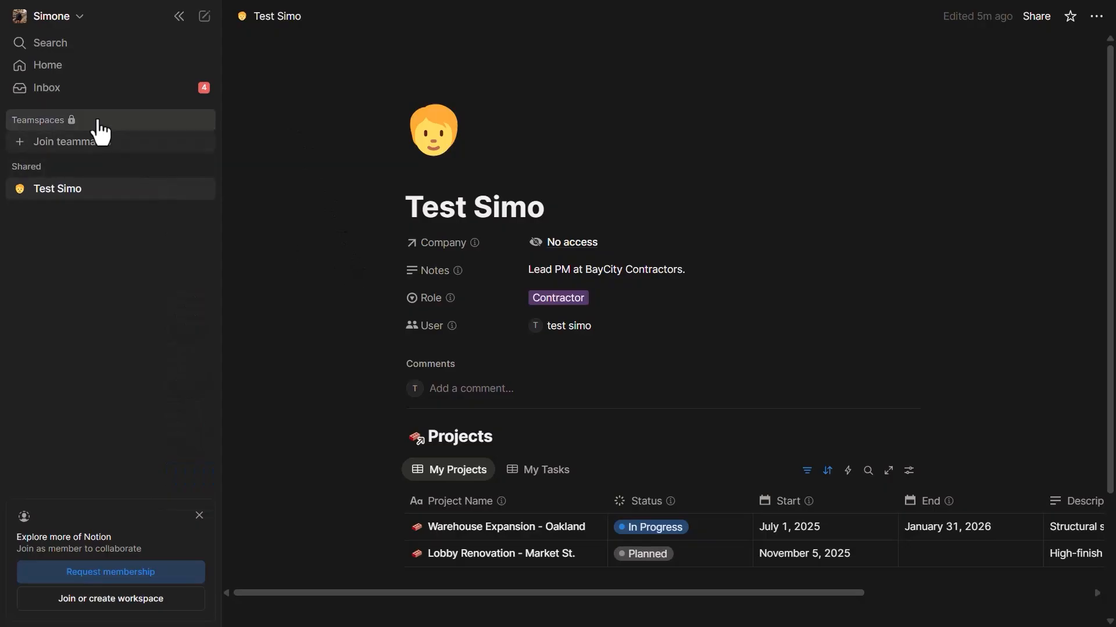
pyautogui.click(80, 90)
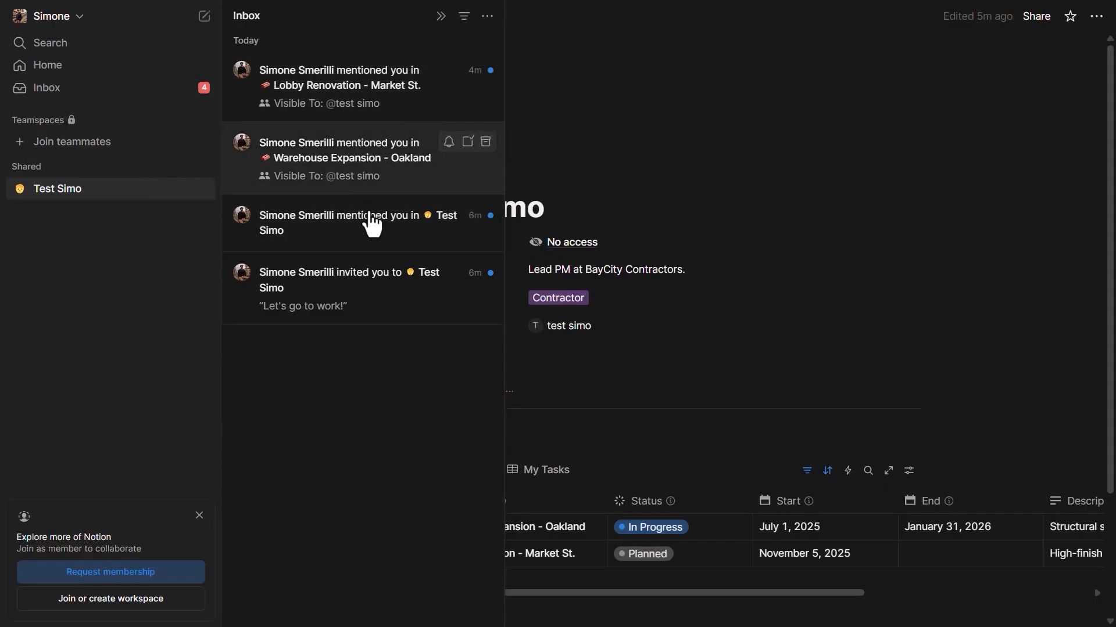
pyautogui.click(467, 142)
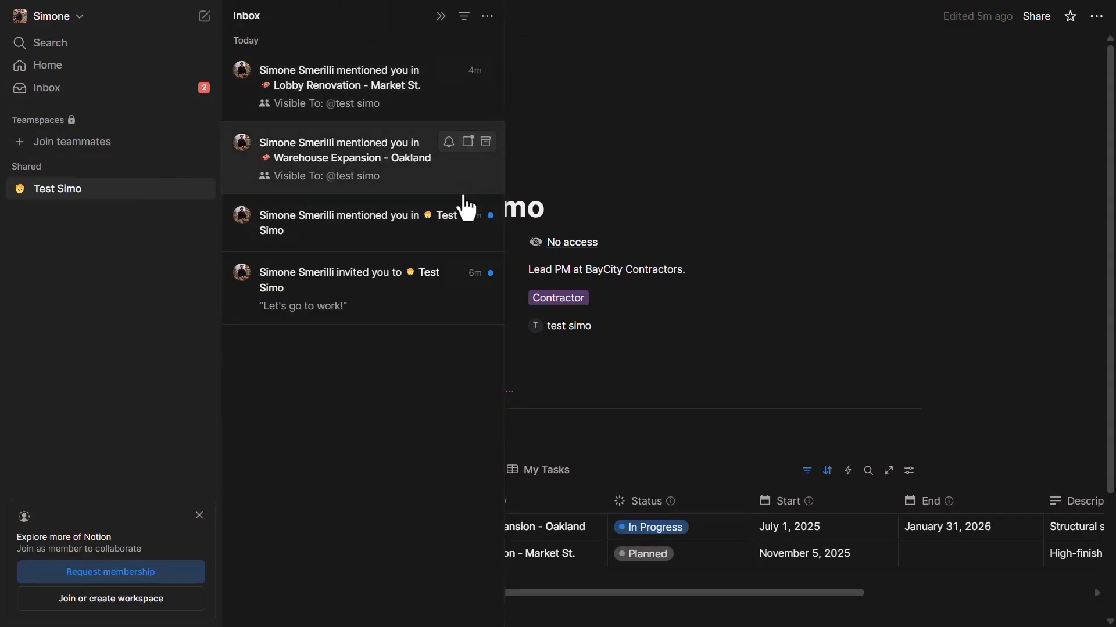
pyautogui.click(423, 289)
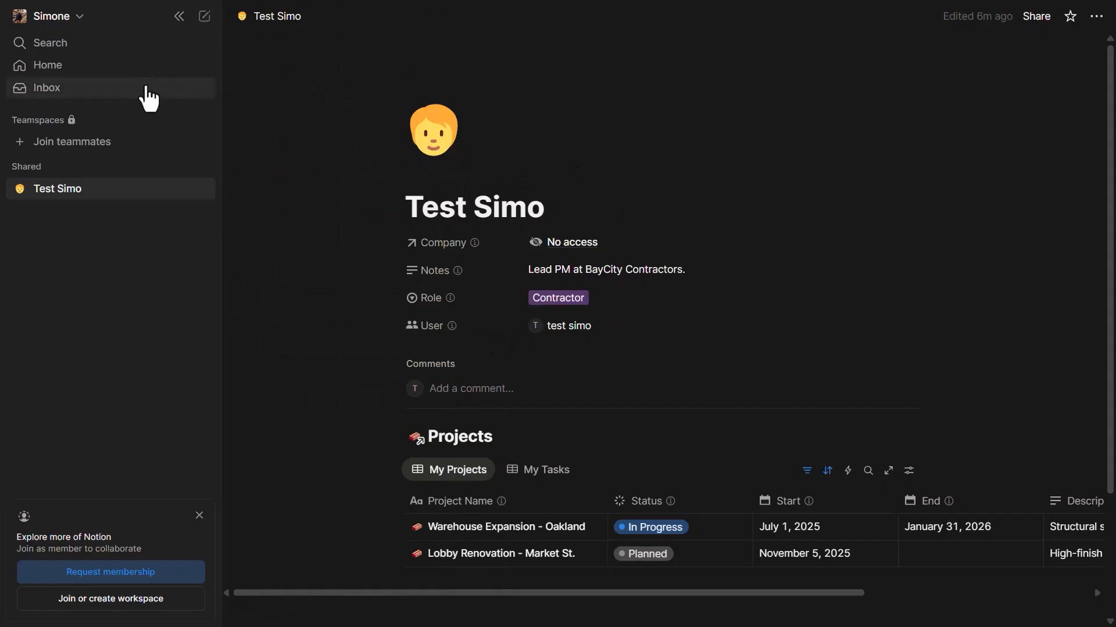
pyautogui.scroll(-1, 573, 187)
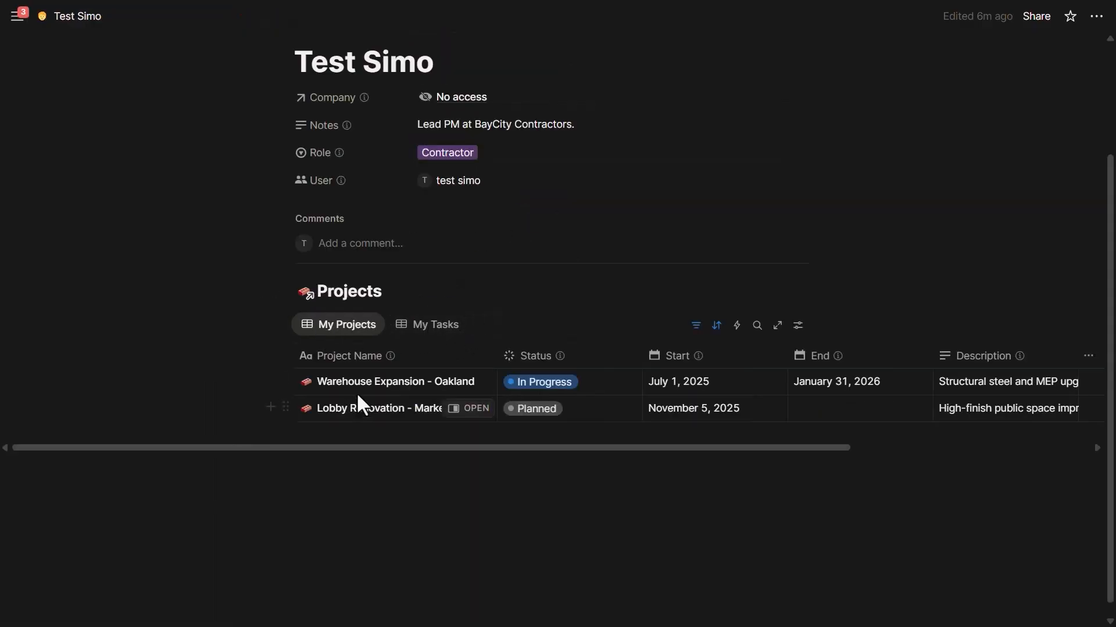
# - Try opening the source Projects database as the guest, see No access, and go back
pyautogui.click(462, 331)
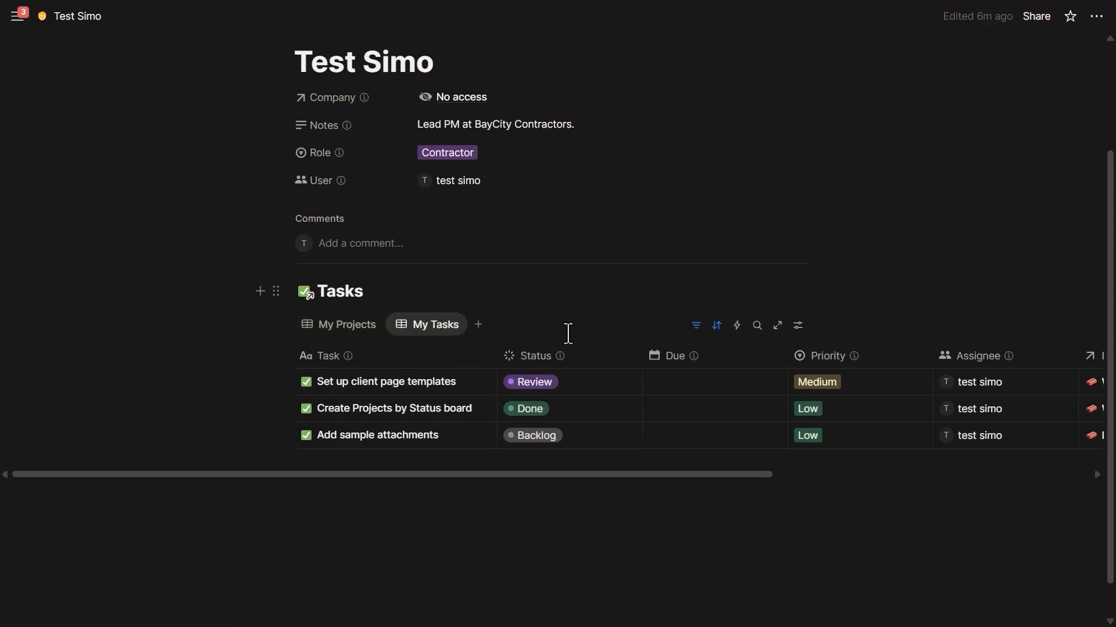
pyautogui.click(361, 328)
pyautogui.click(418, 294)
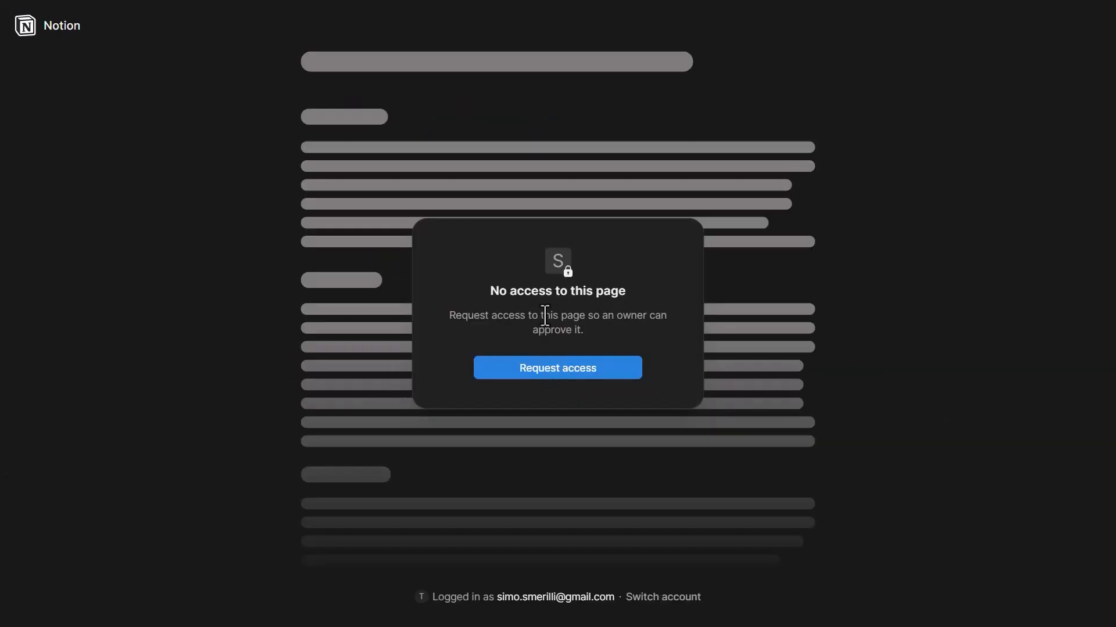
pyautogui.hotkey('ctrl', '[')
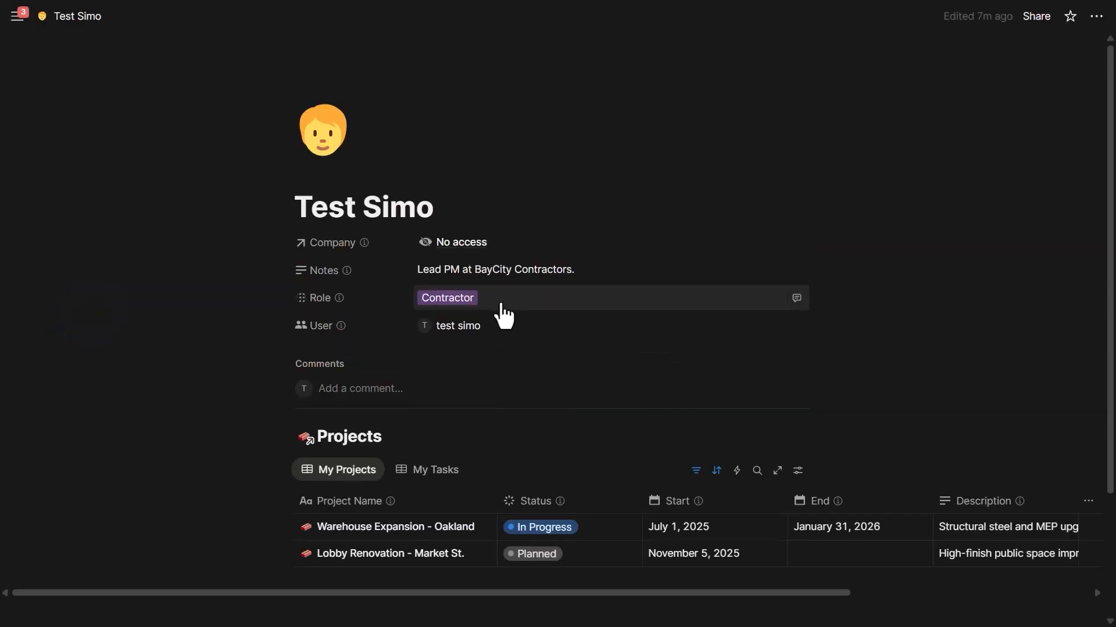
# - Try the source Tasks database too, then open the Set up client page templates task
pyautogui.click(420, 474)
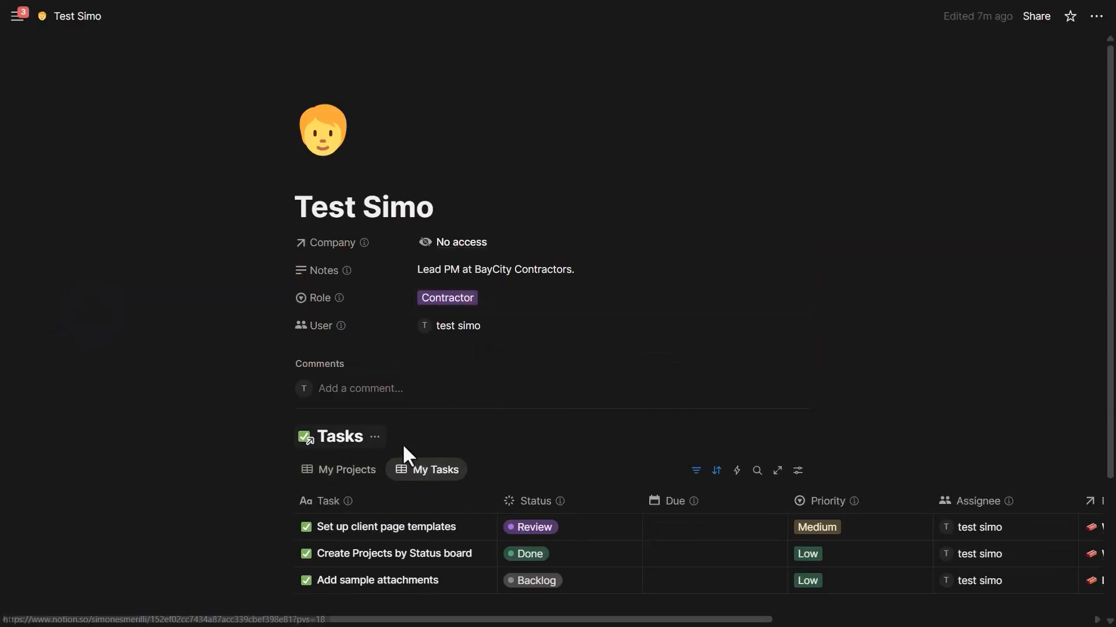
pyautogui.click(352, 443)
pyautogui.hscroll(-5, 556, 231)
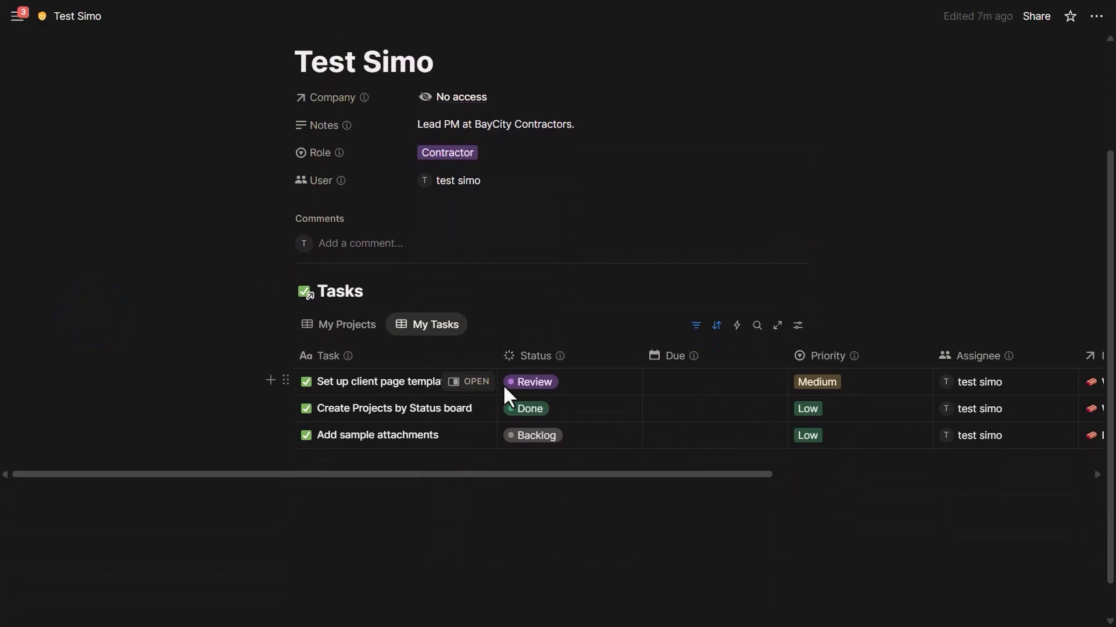
pyautogui.click(470, 382)
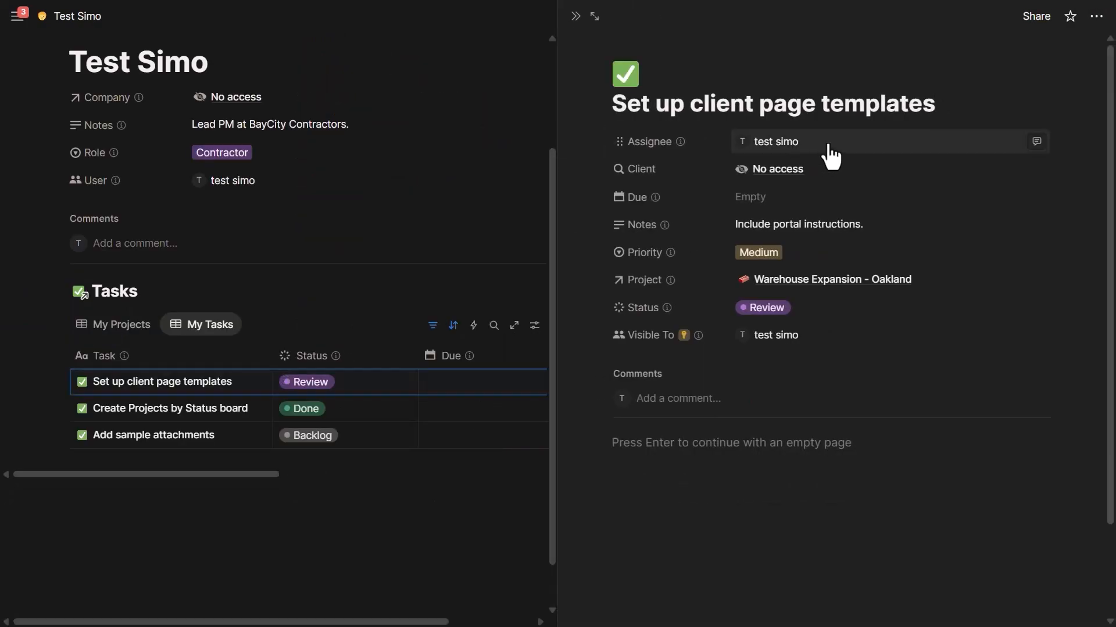
# - Set the task's due date to September 25, 2025, leaving the assignee unchanged
pyautogui.click(829, 150)
pyautogui.click(802, 254)
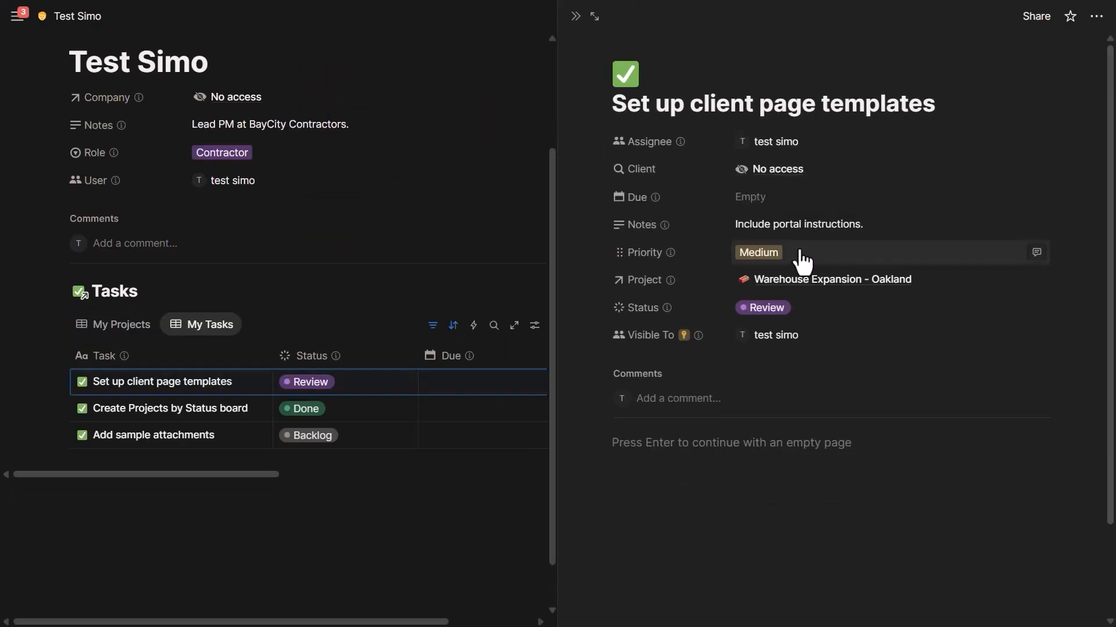
pyautogui.click(750, 197)
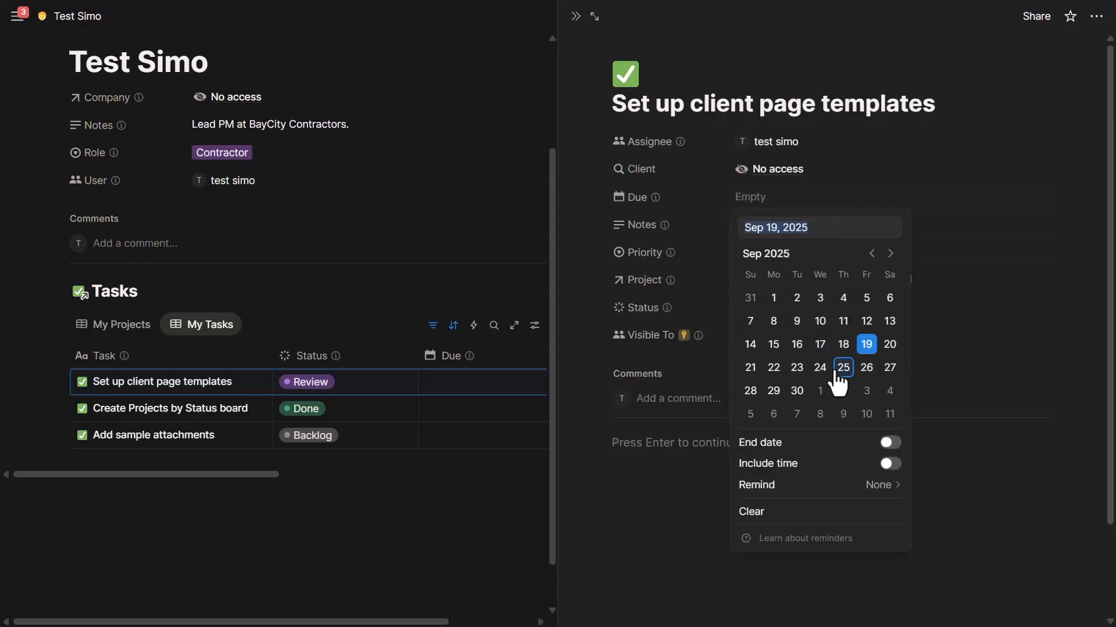
pyautogui.click(837, 375)
# - Post a comment on the task mentioning the test guest and asking 'how is this?'
pyautogui.click(704, 446)
pyautogui.write('cefwuvcyew')
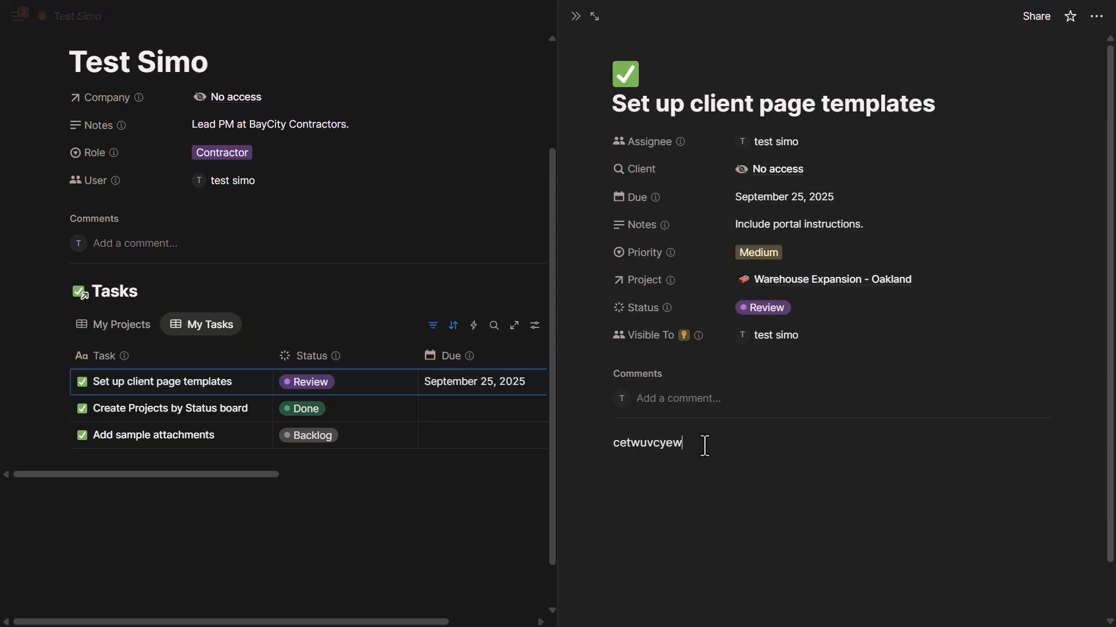
pyautogui.hotkey('ctrl', 'z')
pyautogui.click(673, 403)
pyautogui.write('@simo')
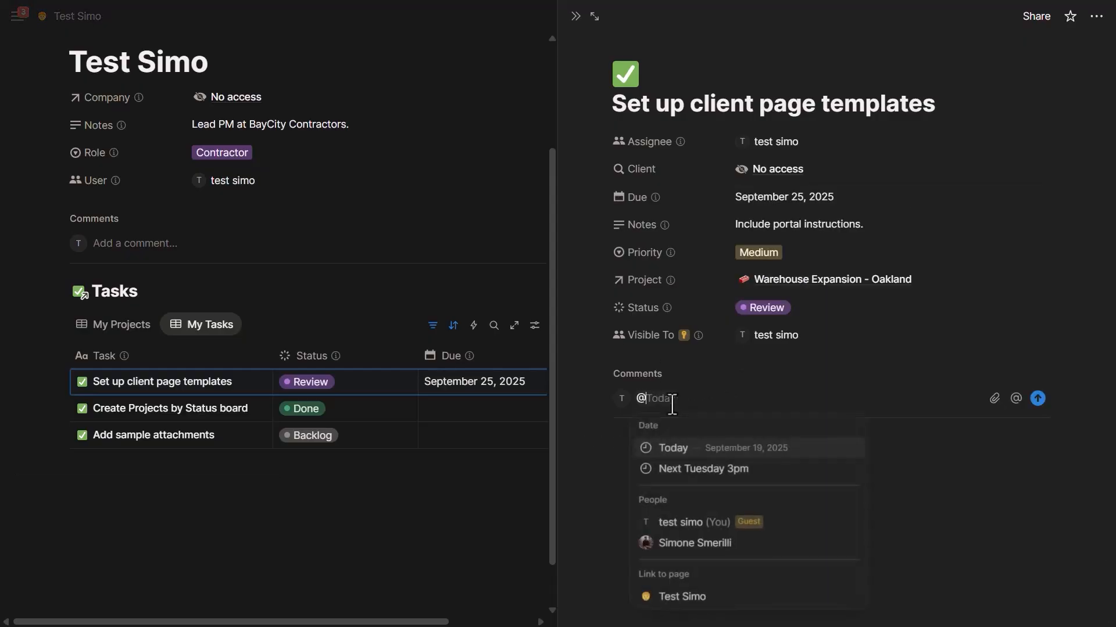
pyautogui.press('Down')
pyautogui.press('Return')
pyautogui.write('how is this?')
pyautogui.press('Return')
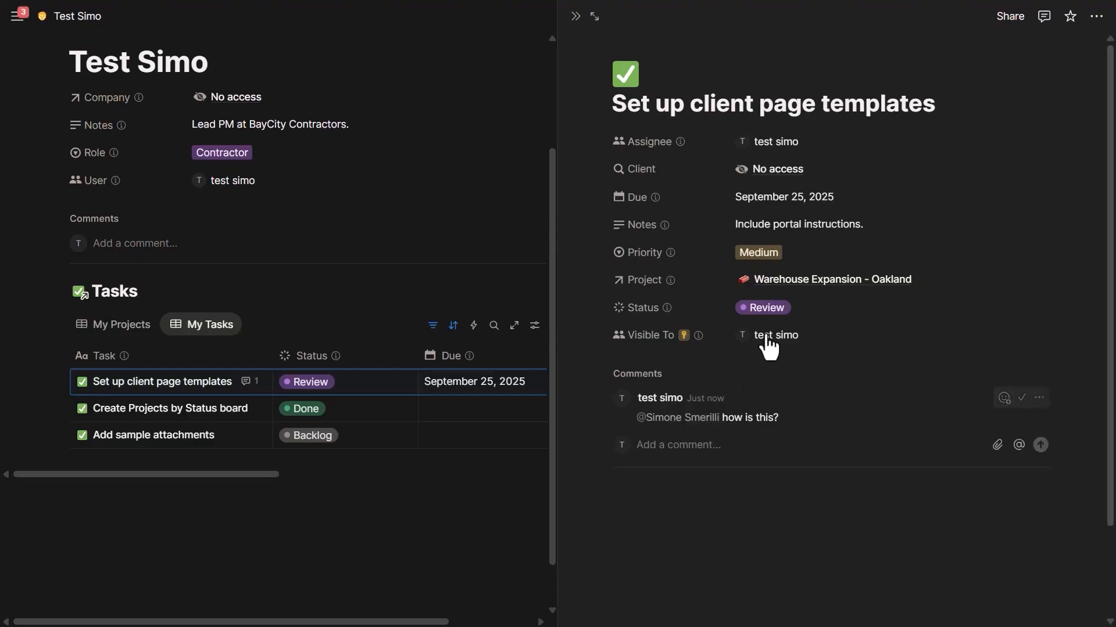
# - Set the task status to In Progress and close the side peek
pyautogui.click(747, 313)
pyautogui.click(779, 433)
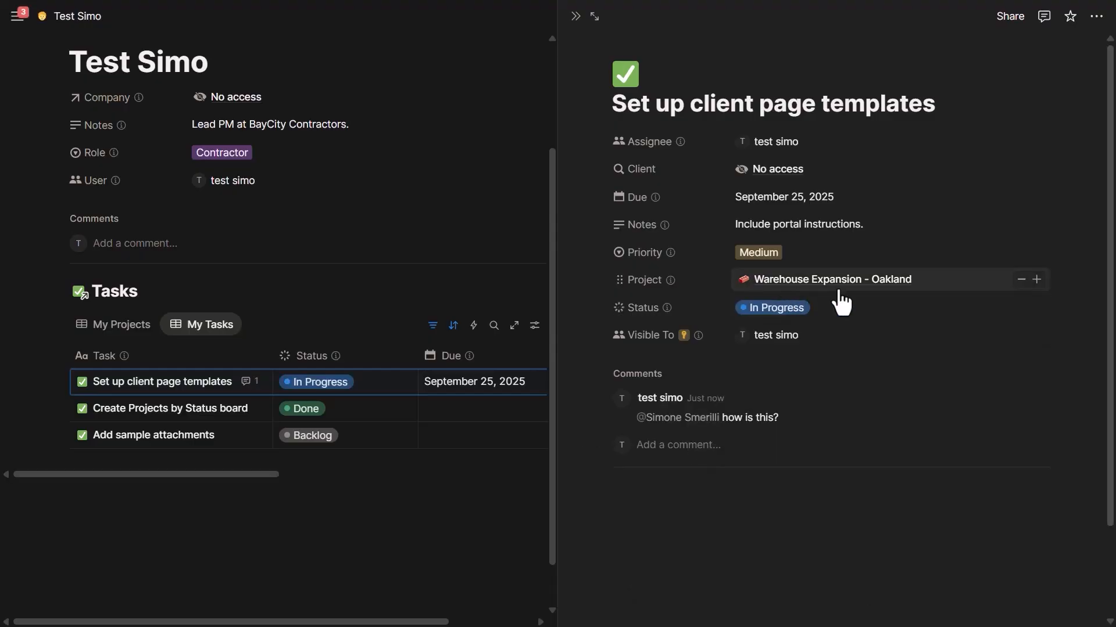
pyautogui.click(834, 281)
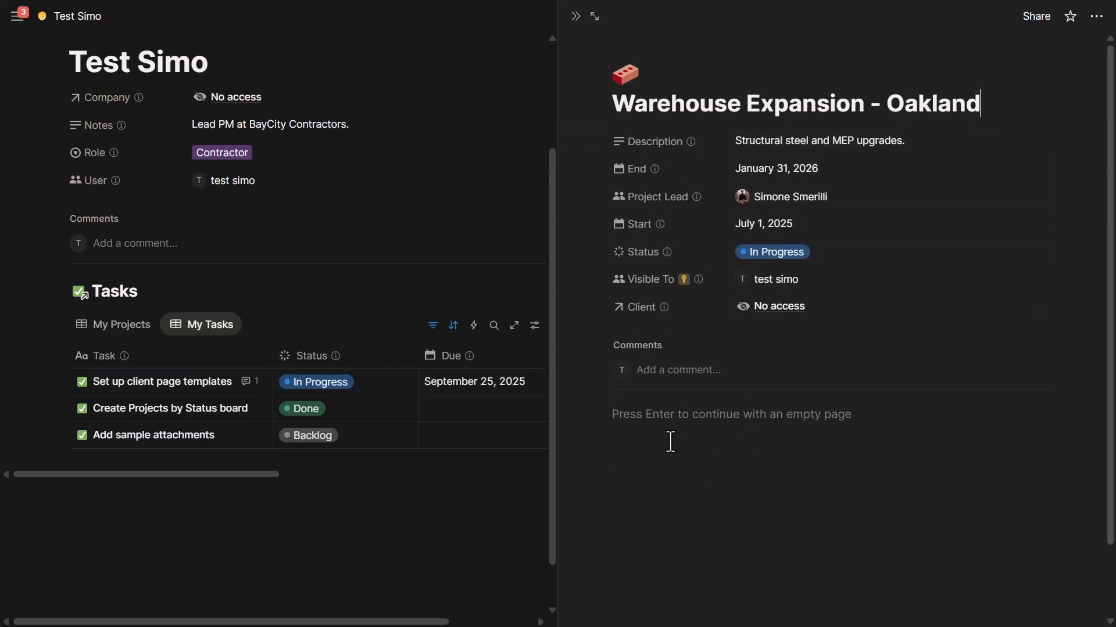
pyautogui.click(423, 35)
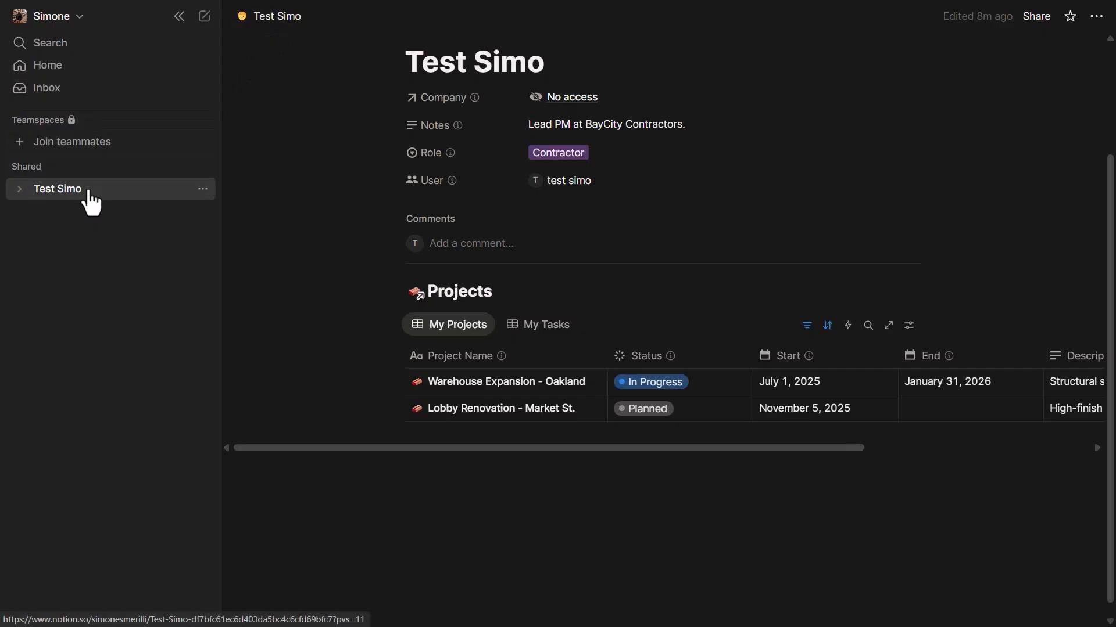
pyautogui.click(1037, 18)
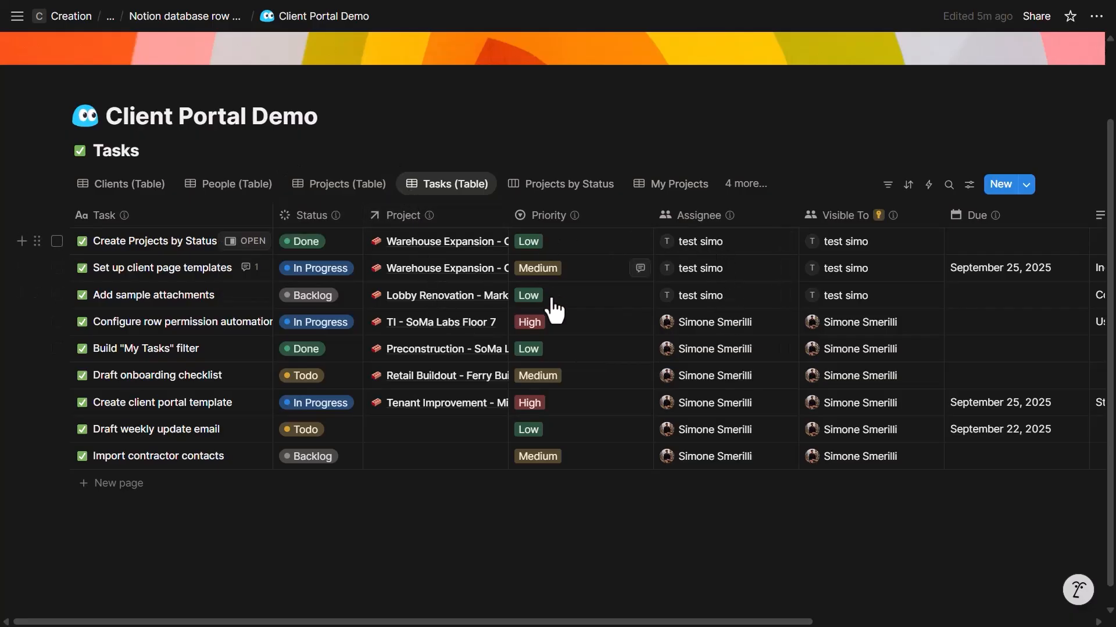
# - Review the task peek and sharing settings, then open the Visible To column's options
pyautogui.click(247, 268)
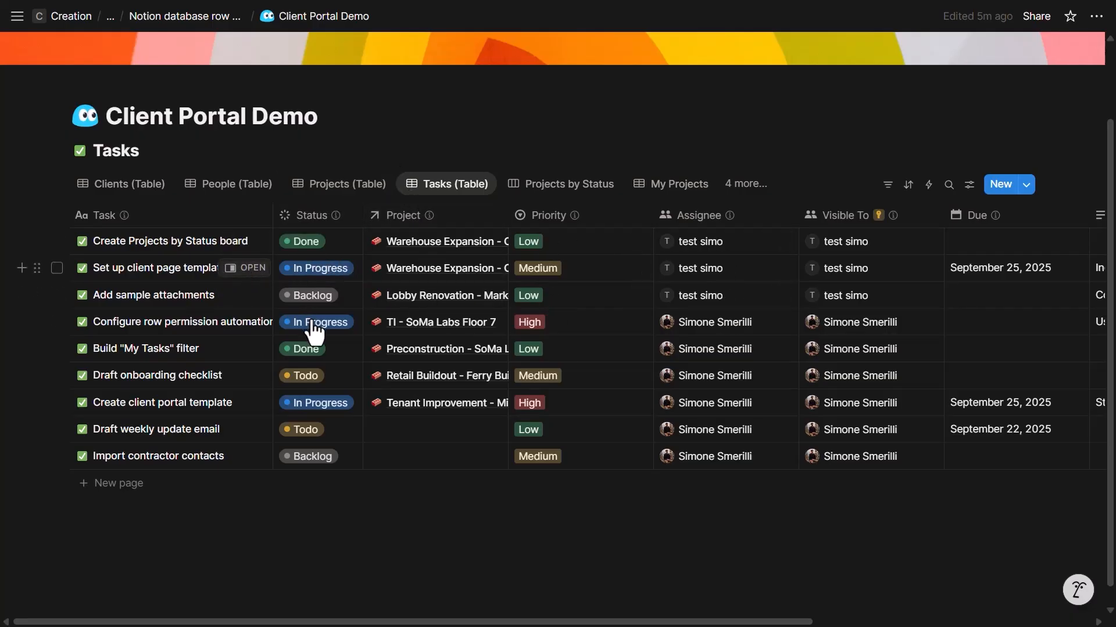
pyautogui.press('Escape')
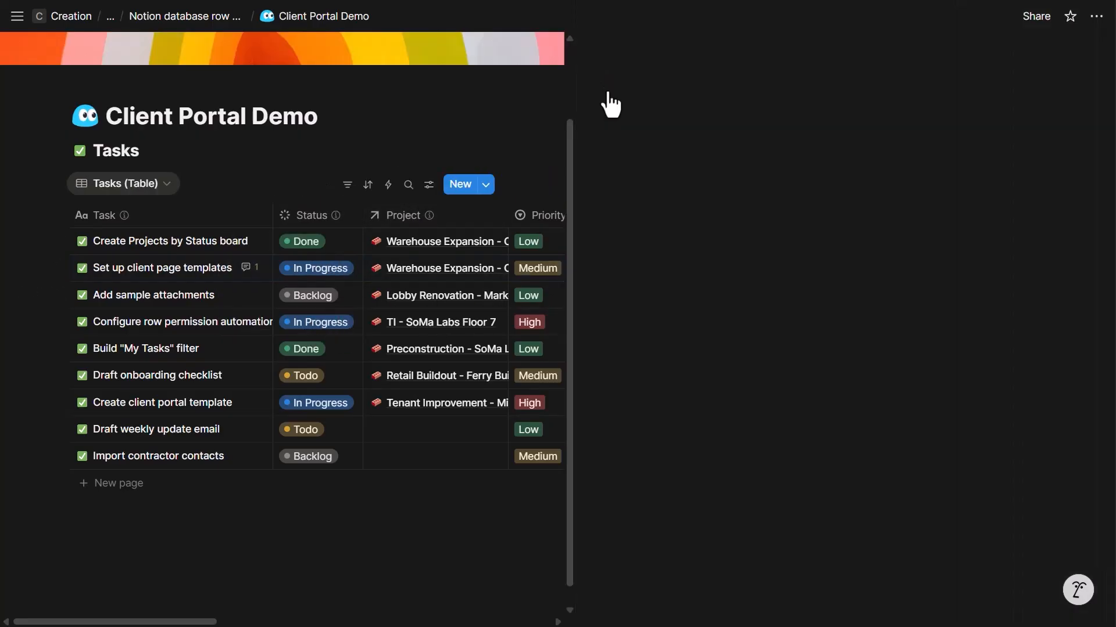
pyautogui.click(1035, 17)
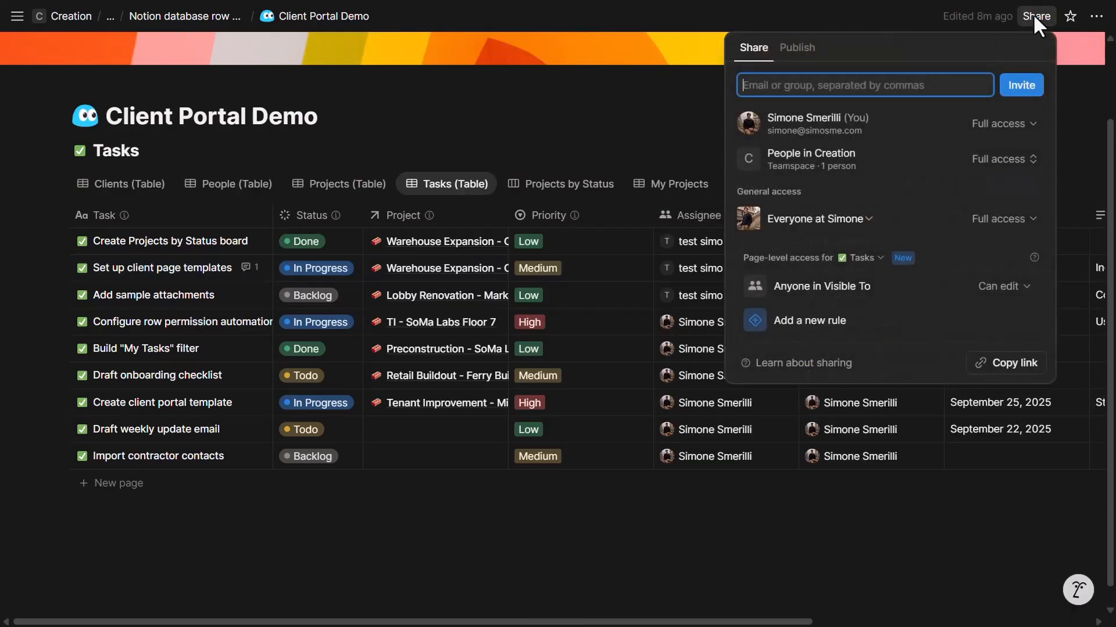
pyautogui.press('Escape')
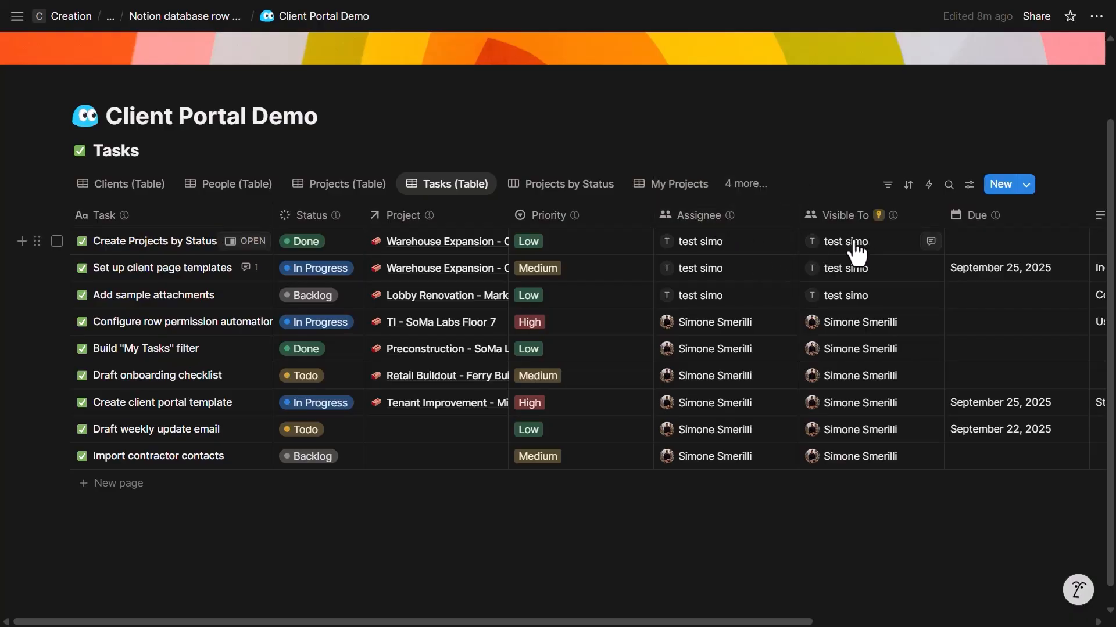
pyautogui.click(853, 217)
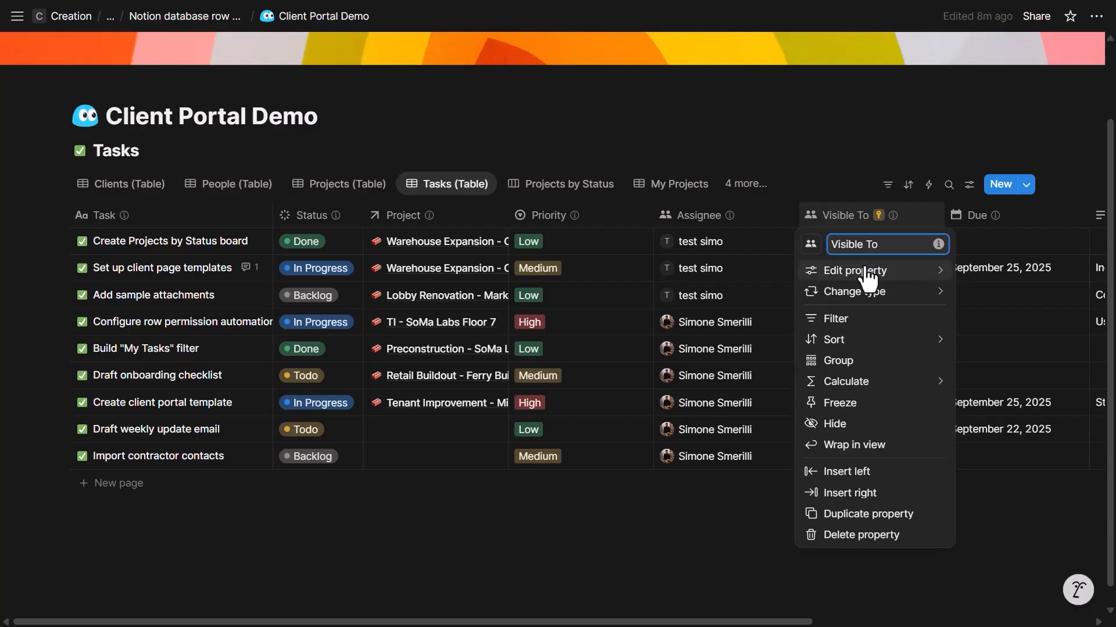
# - Set Notifications for the Visible To property to None and close the menus
pyautogui.moveTo(868, 276)
pyautogui.click(764, 317)
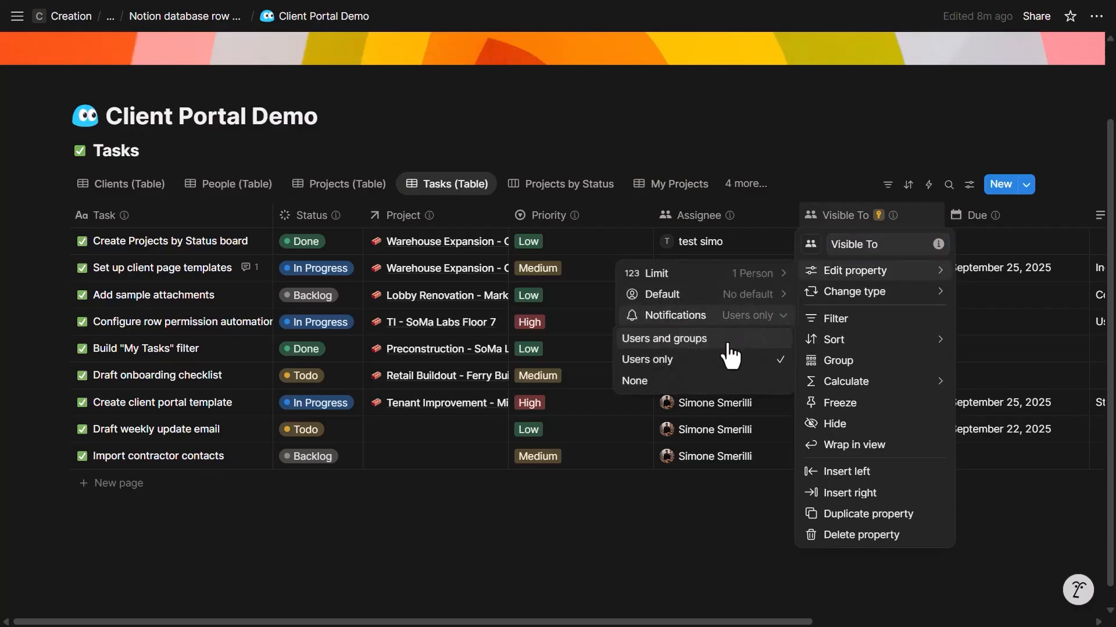
pyautogui.click(717, 383)
pyautogui.click(827, 192)
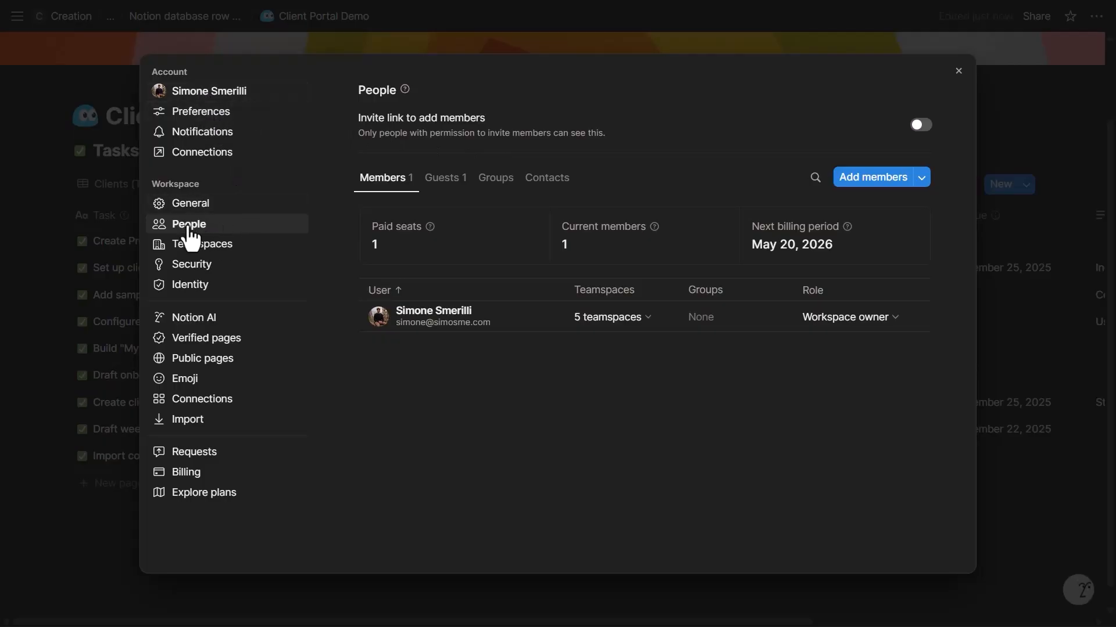
# - Create a new workspace group named 'marketing'
pyautogui.click(495, 185)
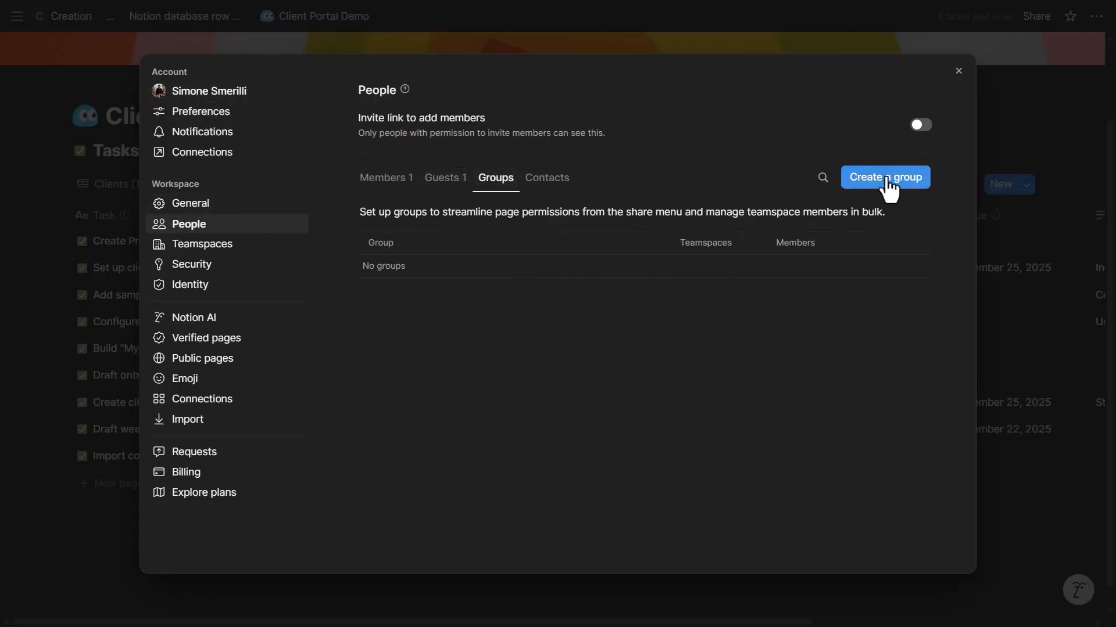
pyautogui.click(888, 181)
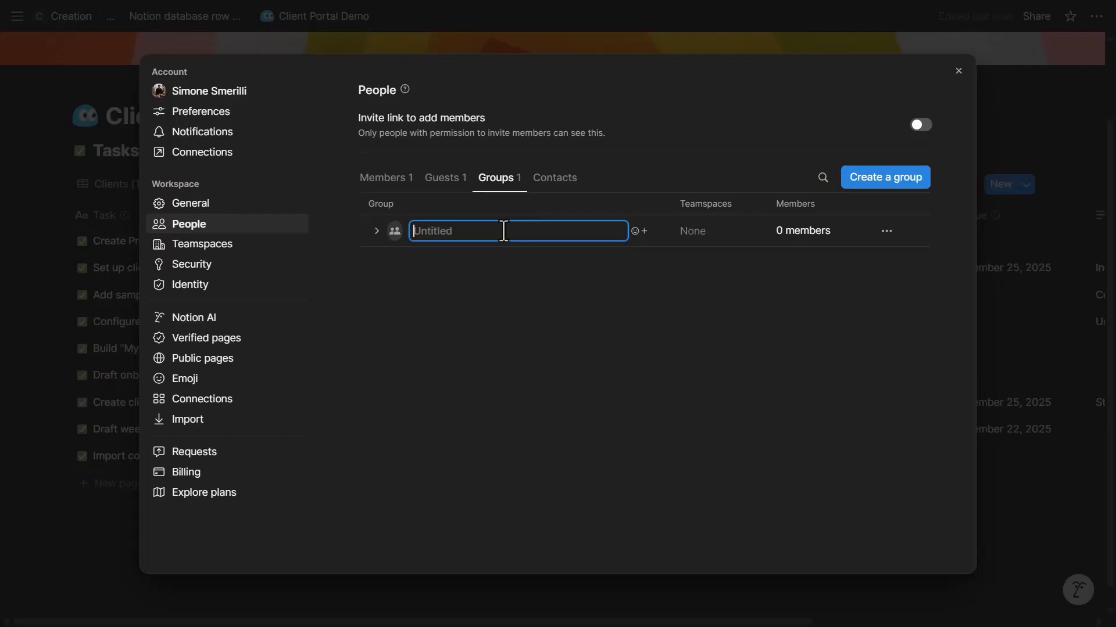
pyautogui.write('marketing')
pyautogui.click(399, 233)
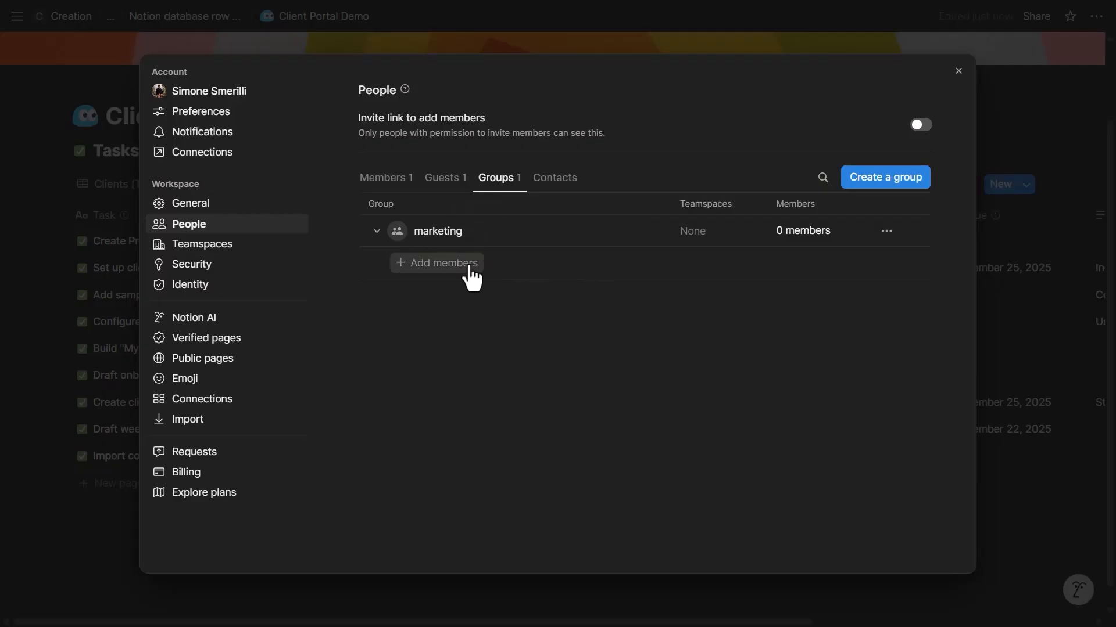
# - Try adding the test guest to the marketing group, then show the Guests list
pyautogui.click(466, 264)
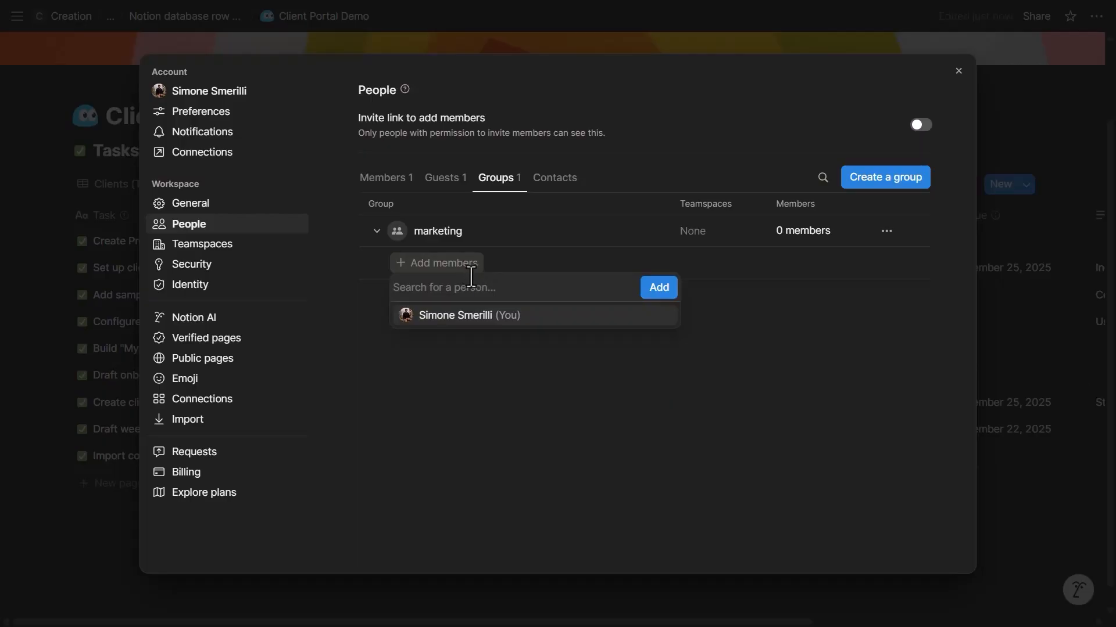
pyautogui.write('test simo')
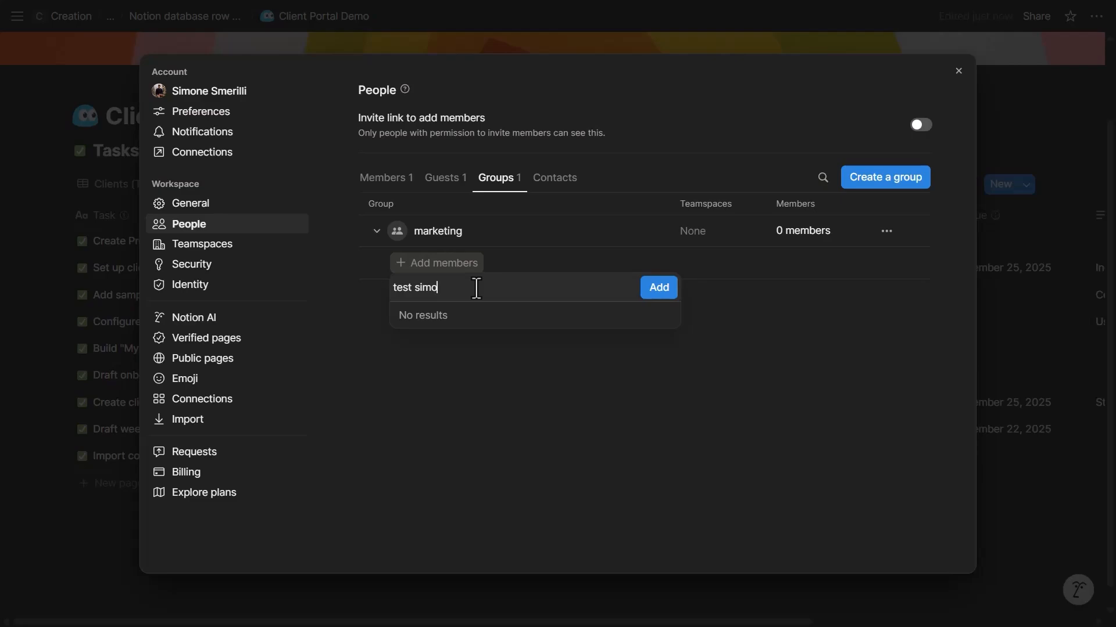
pyautogui.click(445, 179)
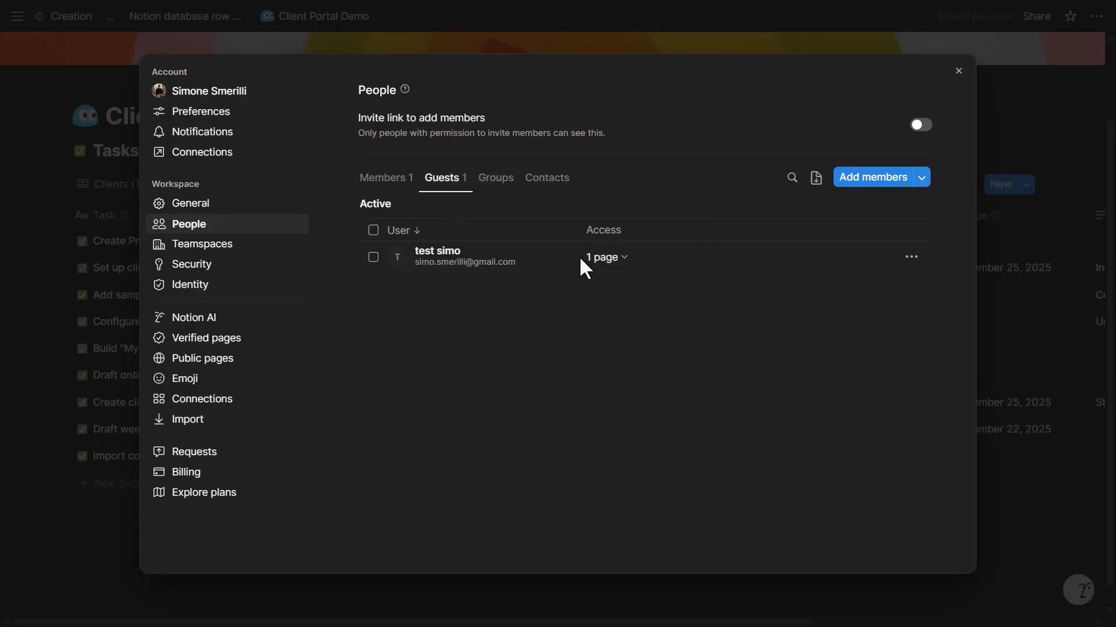
# - Check the guest's 1-page access and the actions available on their row
pyautogui.click(607, 261)
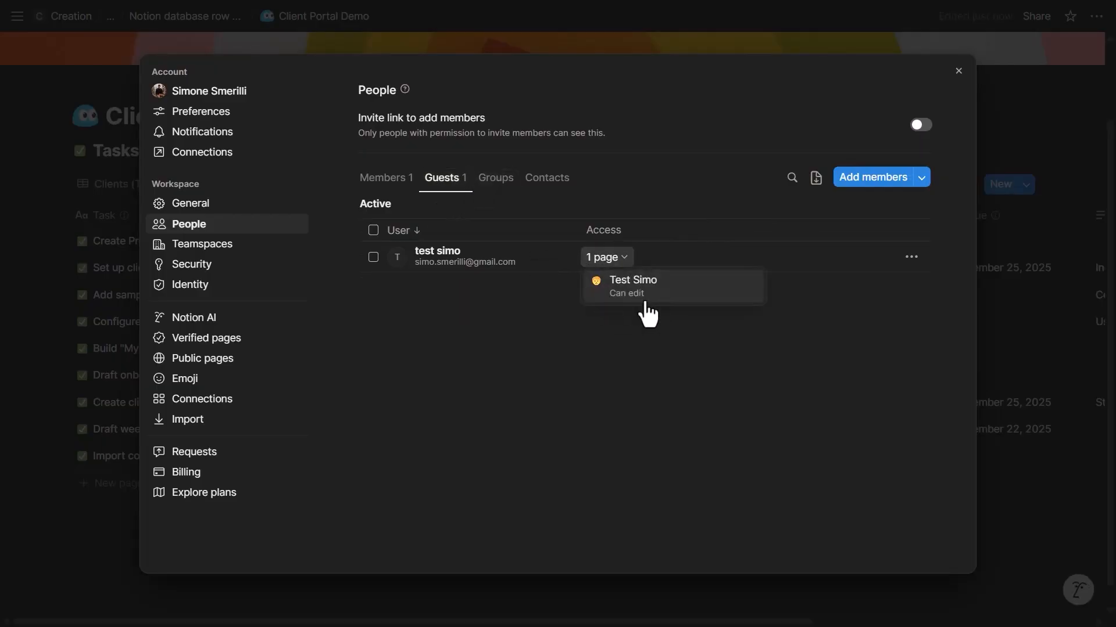
pyautogui.click(909, 258)
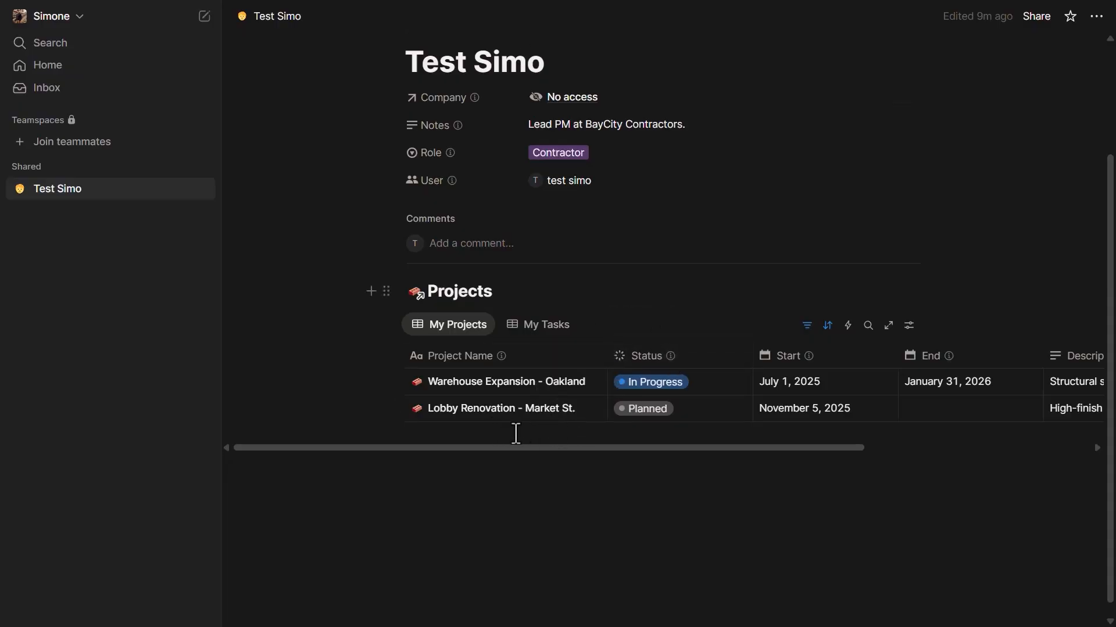
# - Toggle the guest page between the My Tasks and My Projects lists
pyautogui.click(533, 334)
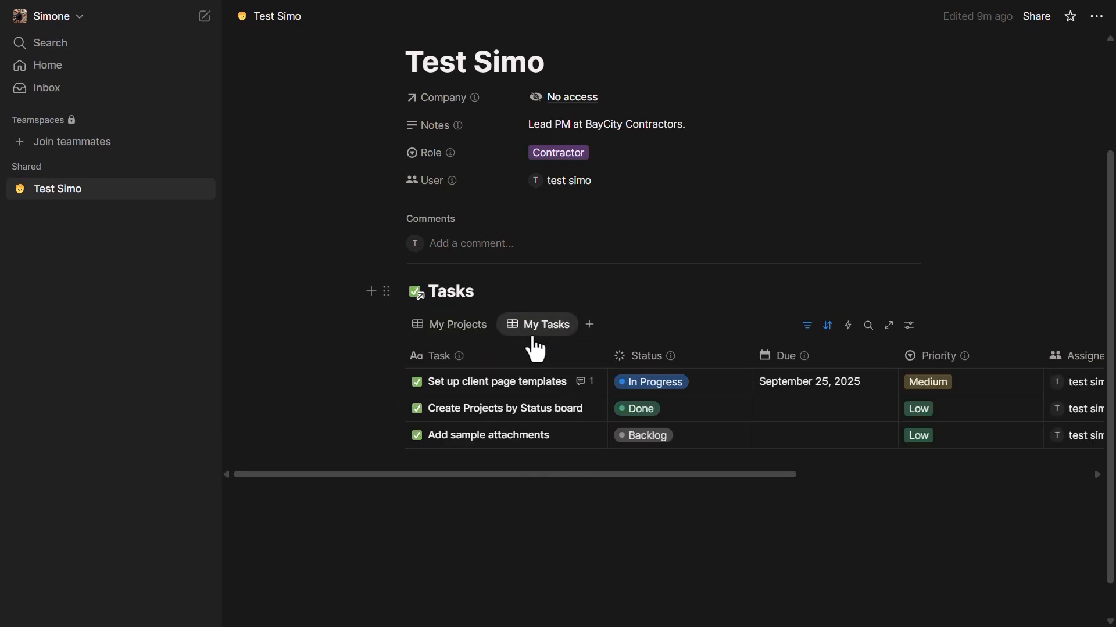
pyautogui.click(476, 329)
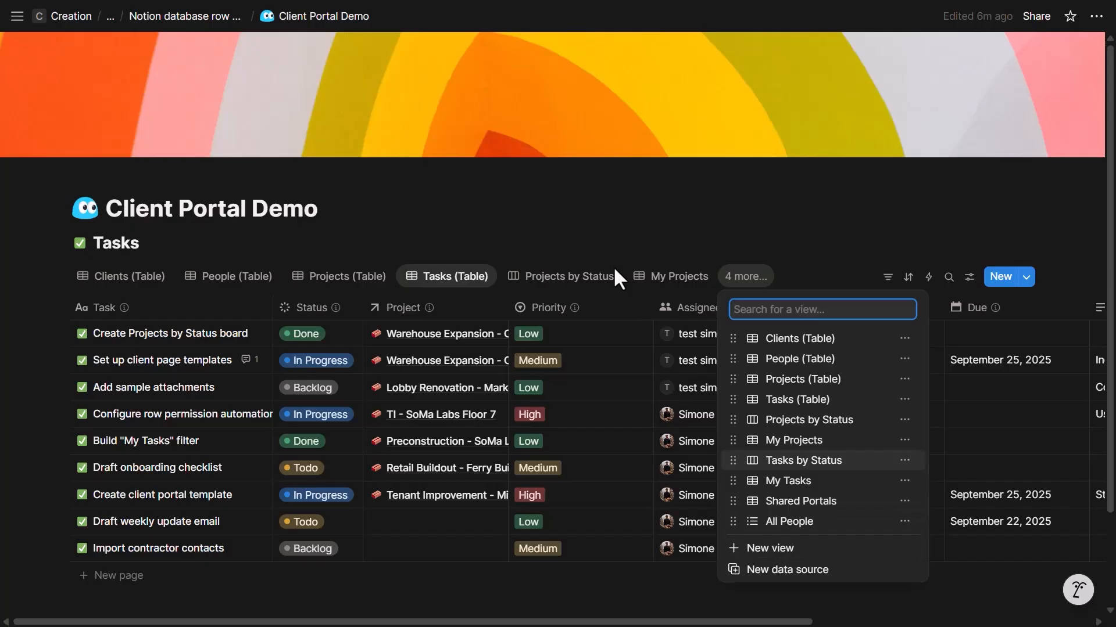
# - Add a Form view on the Tasks data with 6 questions auto-created from its properties
pyautogui.click(765, 547)
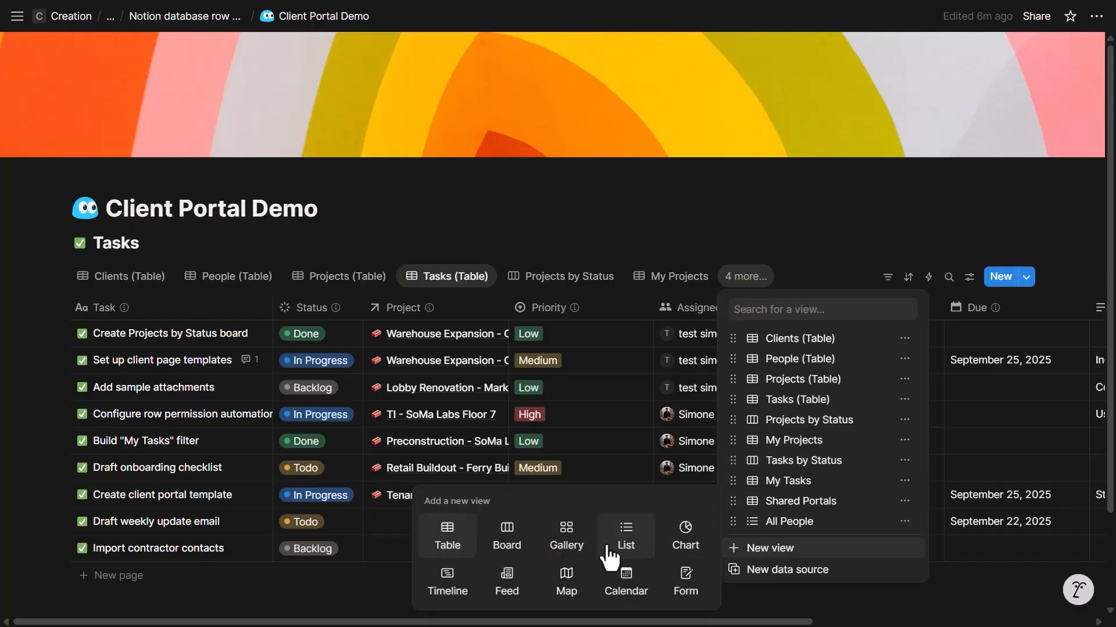
pyautogui.click(686, 586)
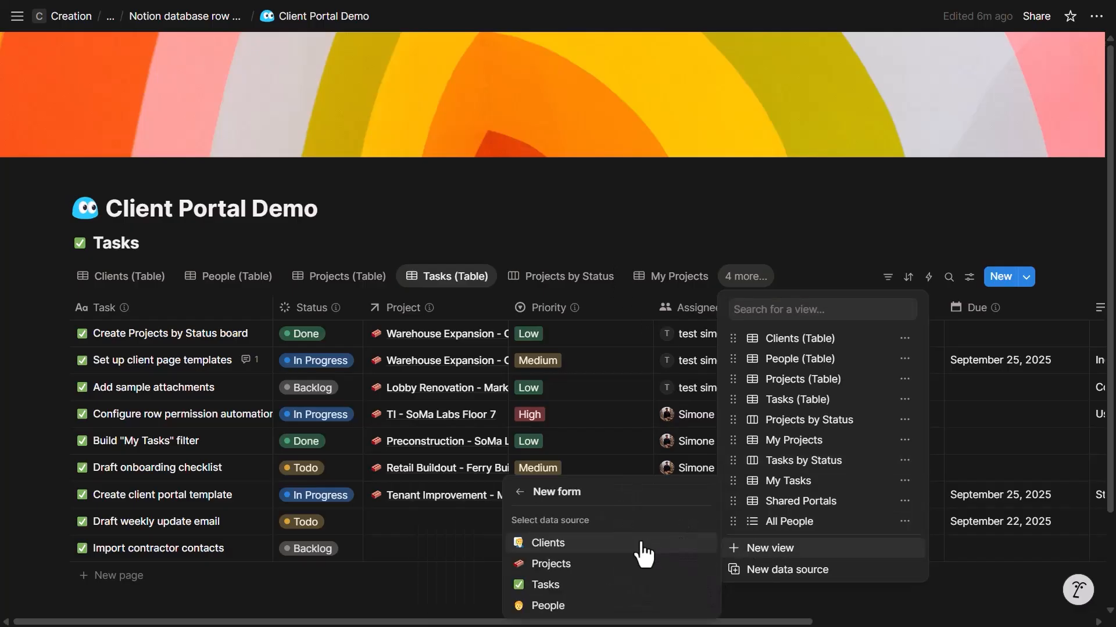
pyautogui.click(591, 587)
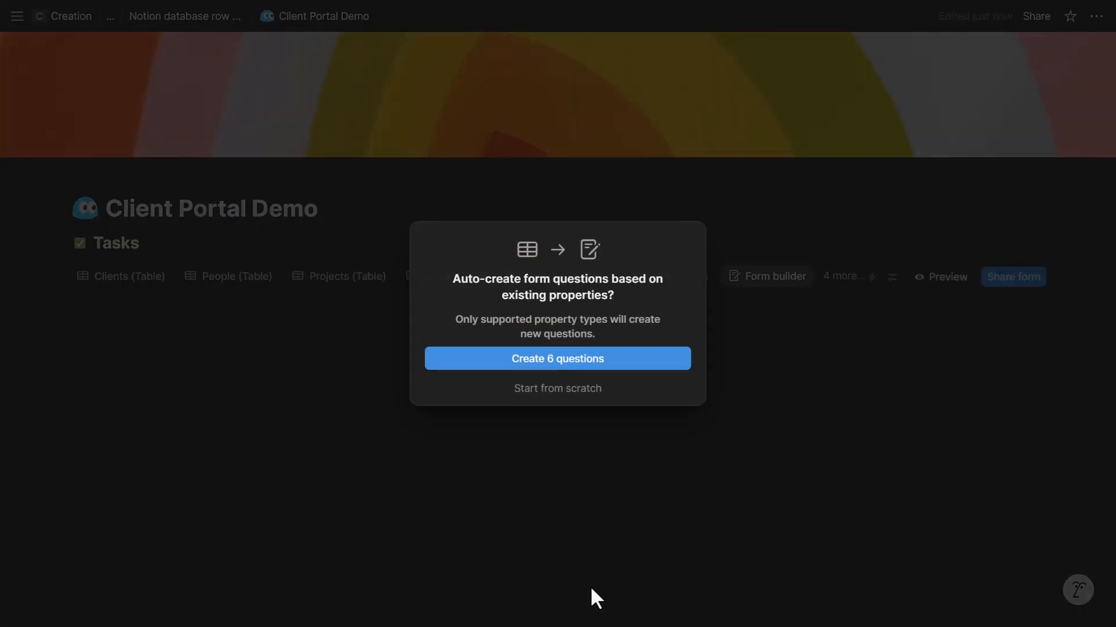
pyautogui.click(570, 363)
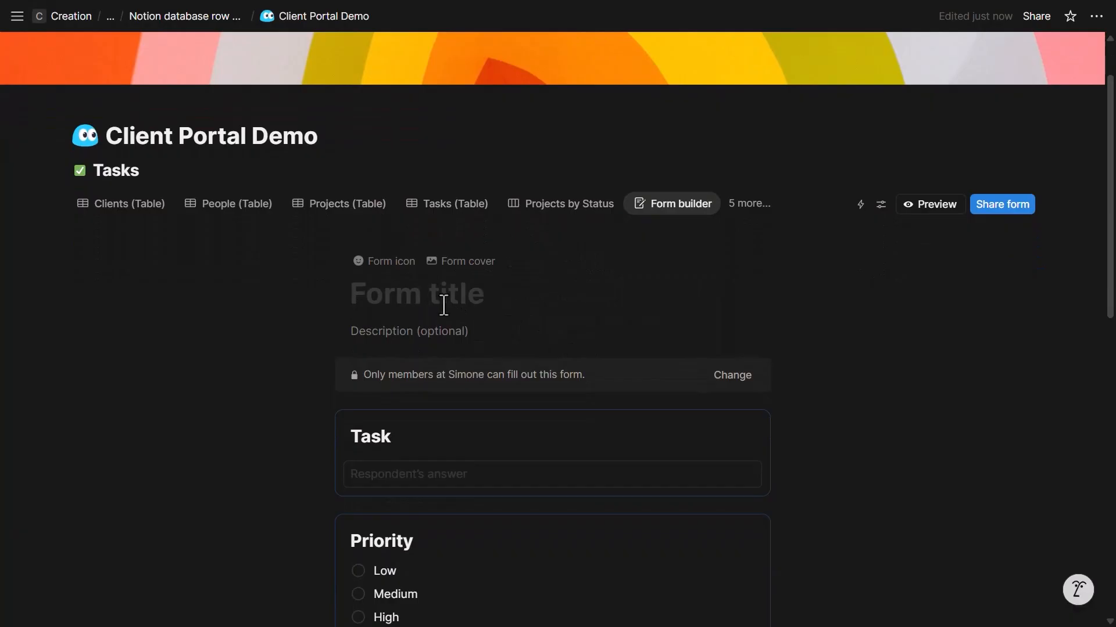
pyautogui.scroll(-4, 445, 325)
pyautogui.scroll(5, 460, 384)
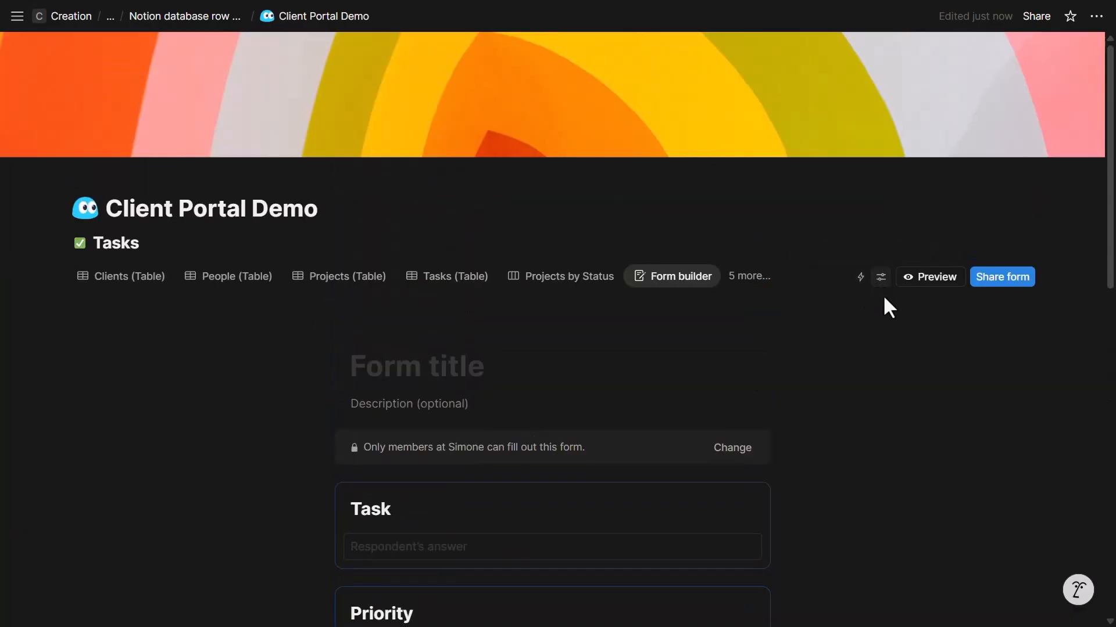
# - Check who can fill out the form, keep the setting, and copy the form link
pyautogui.click(882, 285)
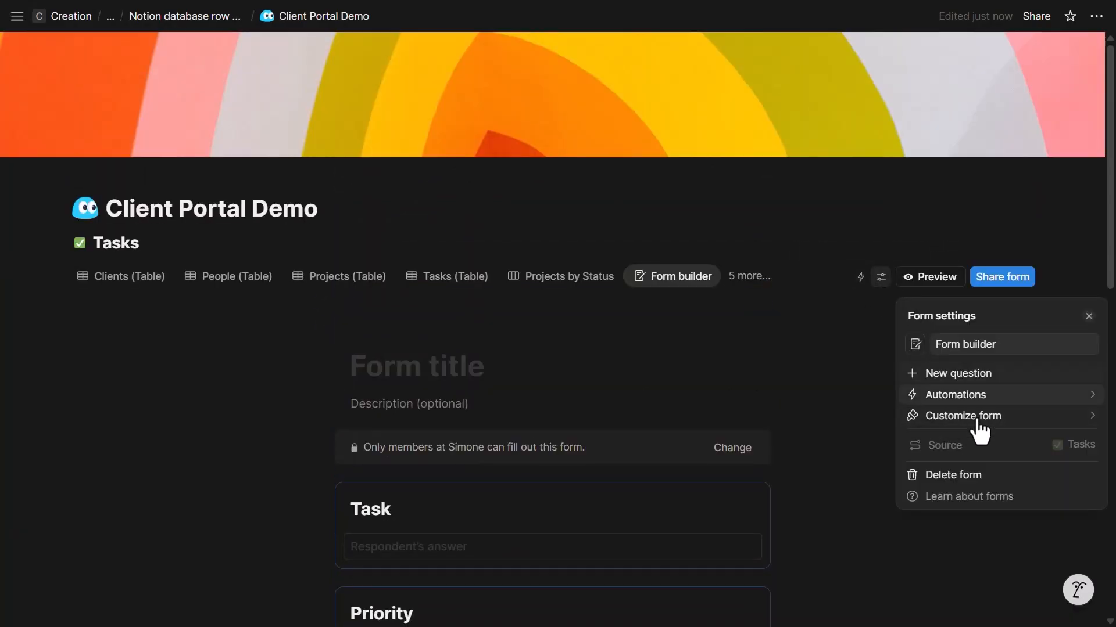
pyautogui.click(1004, 284)
pyautogui.click(1004, 288)
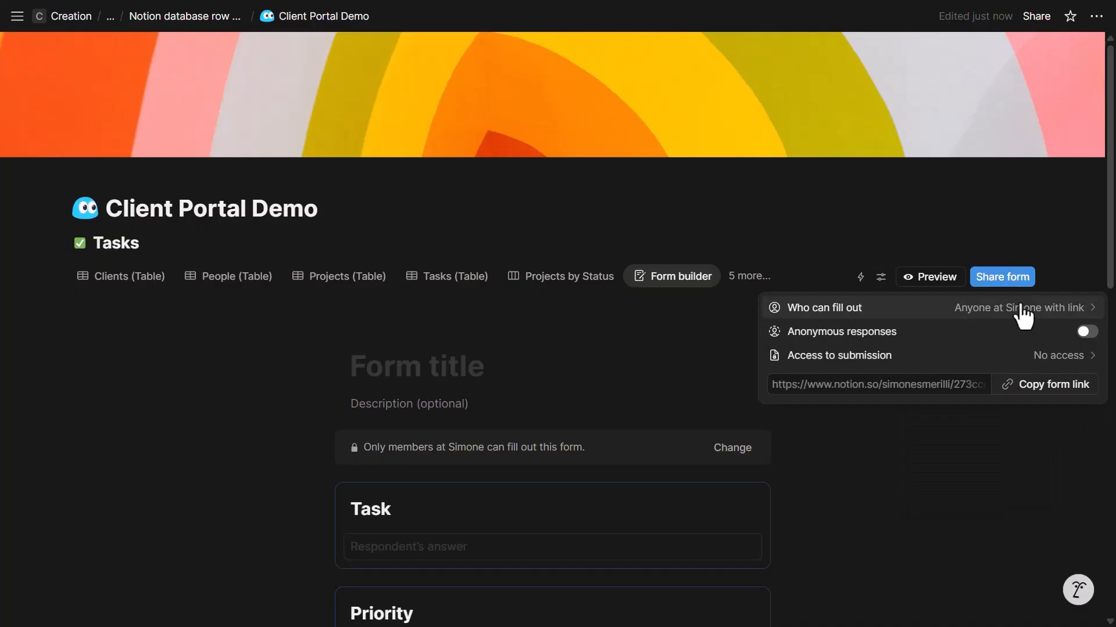
pyautogui.click(1021, 309)
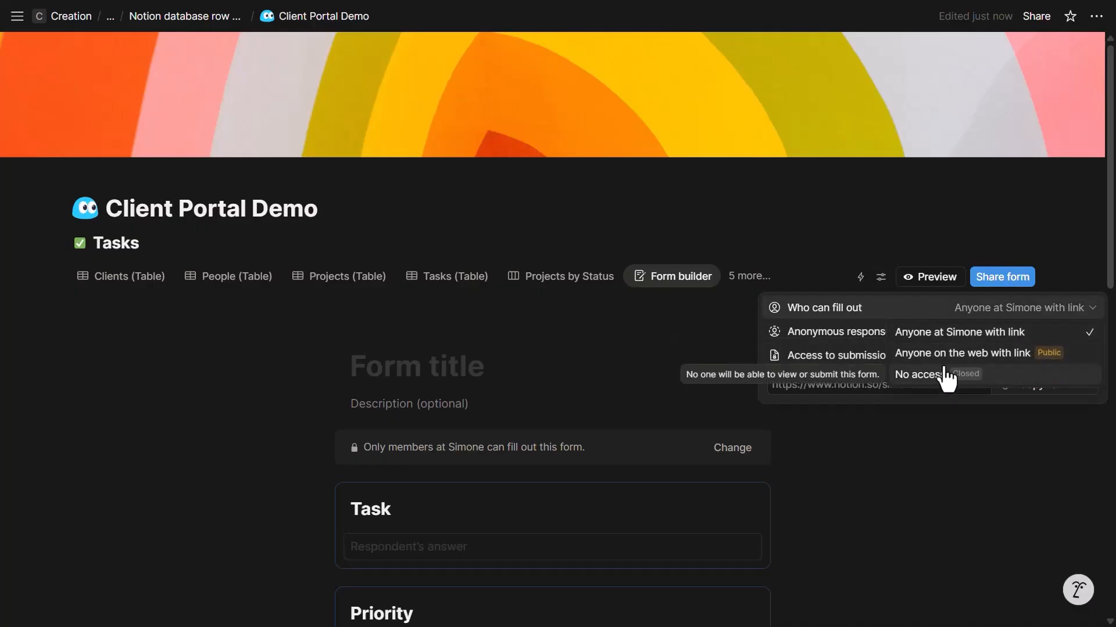
pyautogui.click(859, 322)
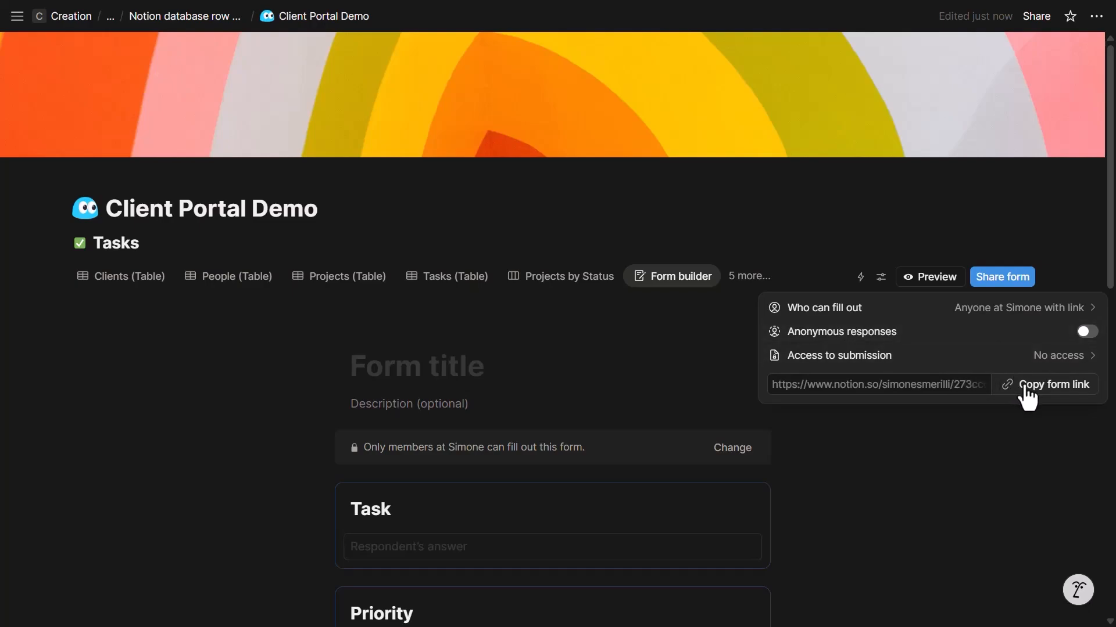
pyautogui.click(258, 282)
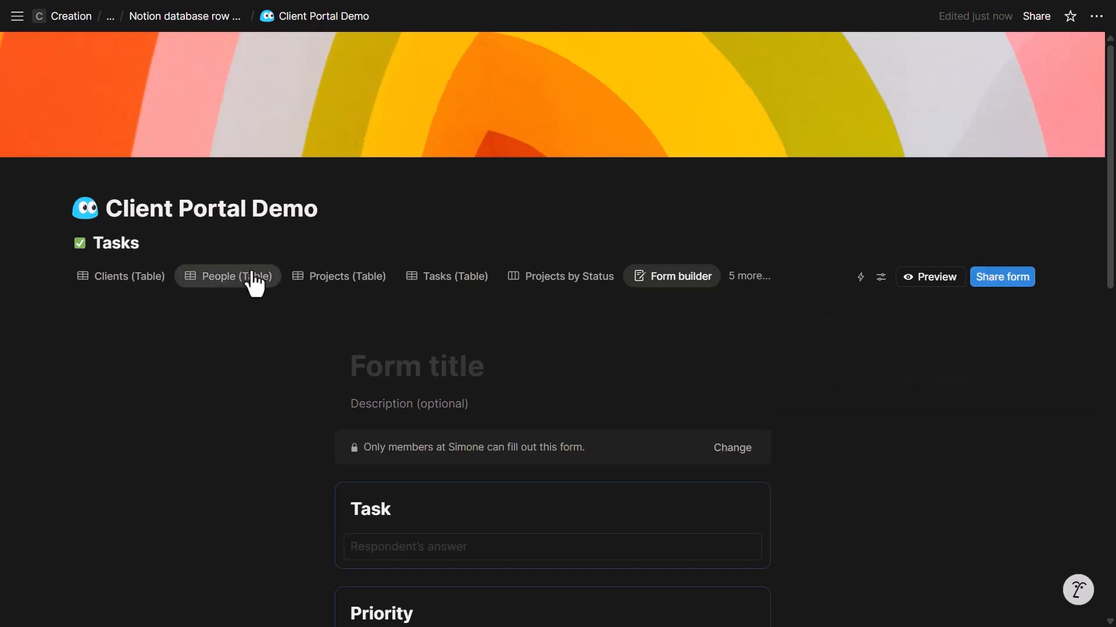
# - Open the guest's row from the People table and place the caret above Projects
pyautogui.click(254, 285)
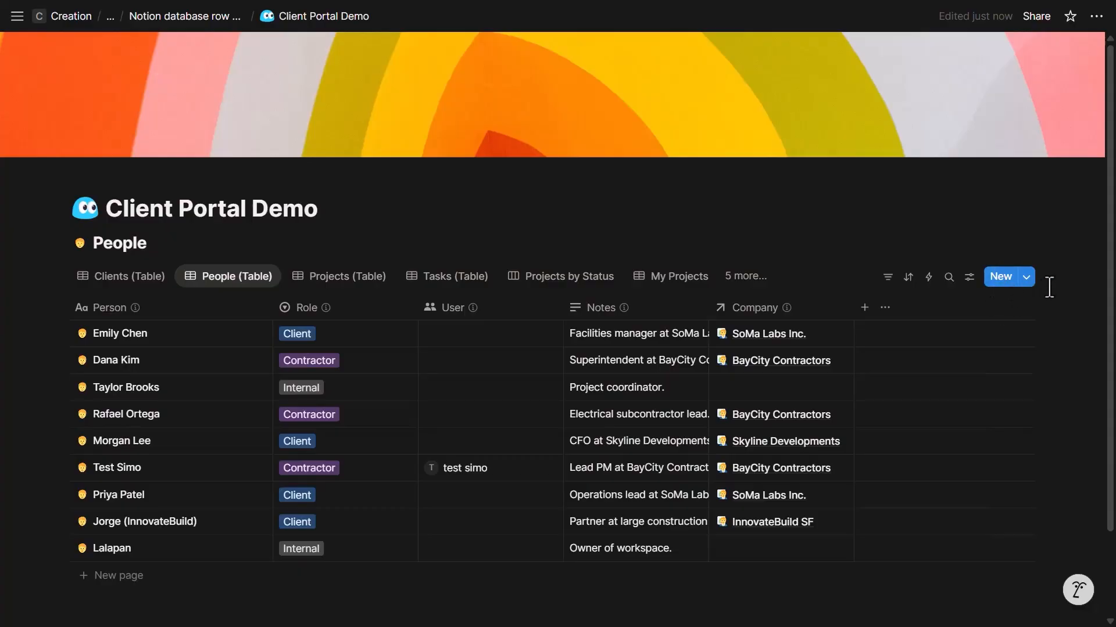
pyautogui.click(1026, 279)
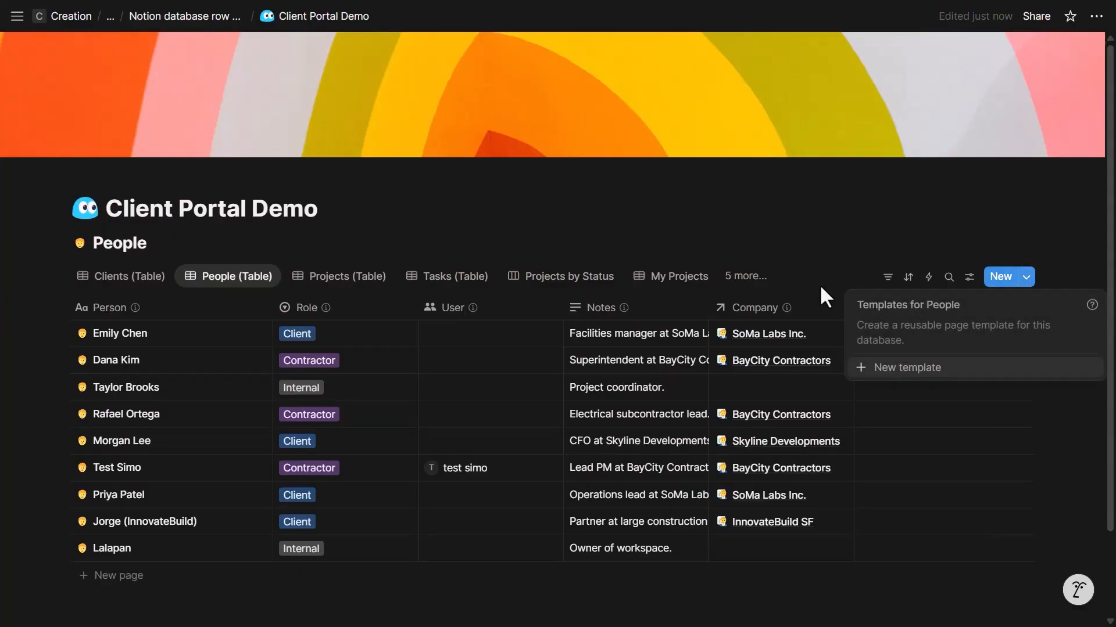
pyautogui.click(249, 468)
pyautogui.click(248, 468)
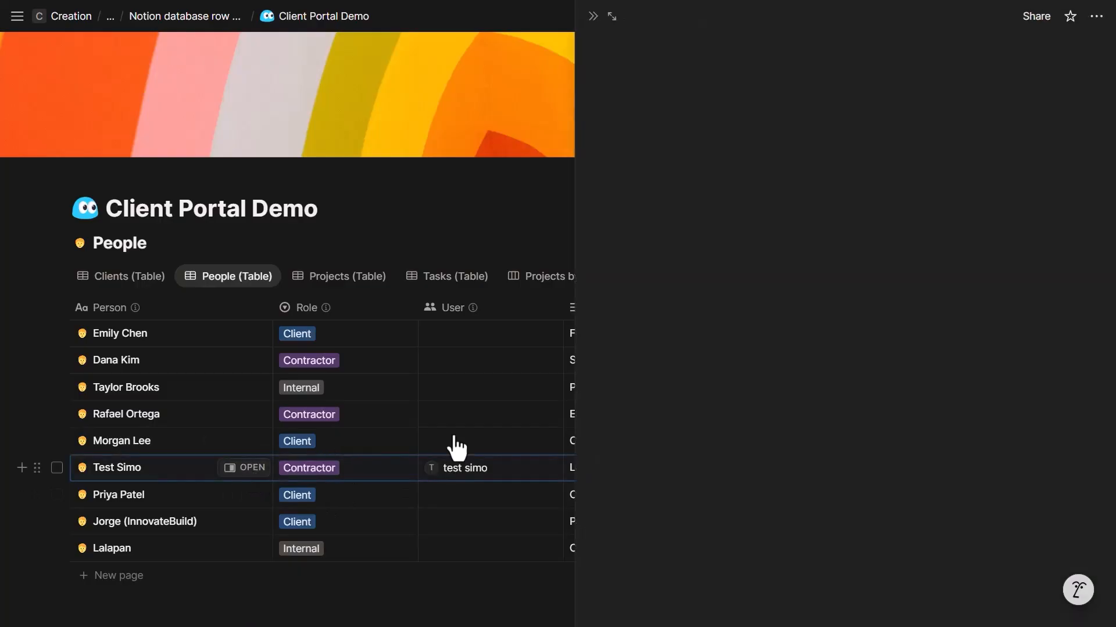
pyautogui.scroll(-1, 731, 405)
pyautogui.click(660, 555)
pyautogui.click(669, 296)
# - Insert a button block named 'Create a task' above Projects
pyautogui.press('Return')
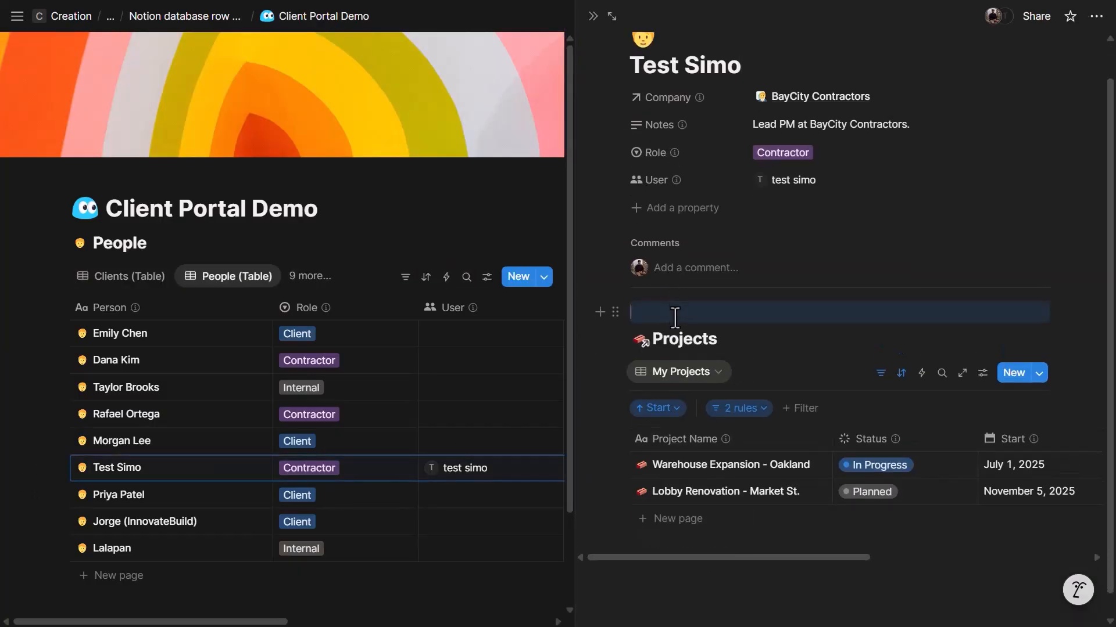
pyautogui.write('/button')
pyautogui.press('Return')
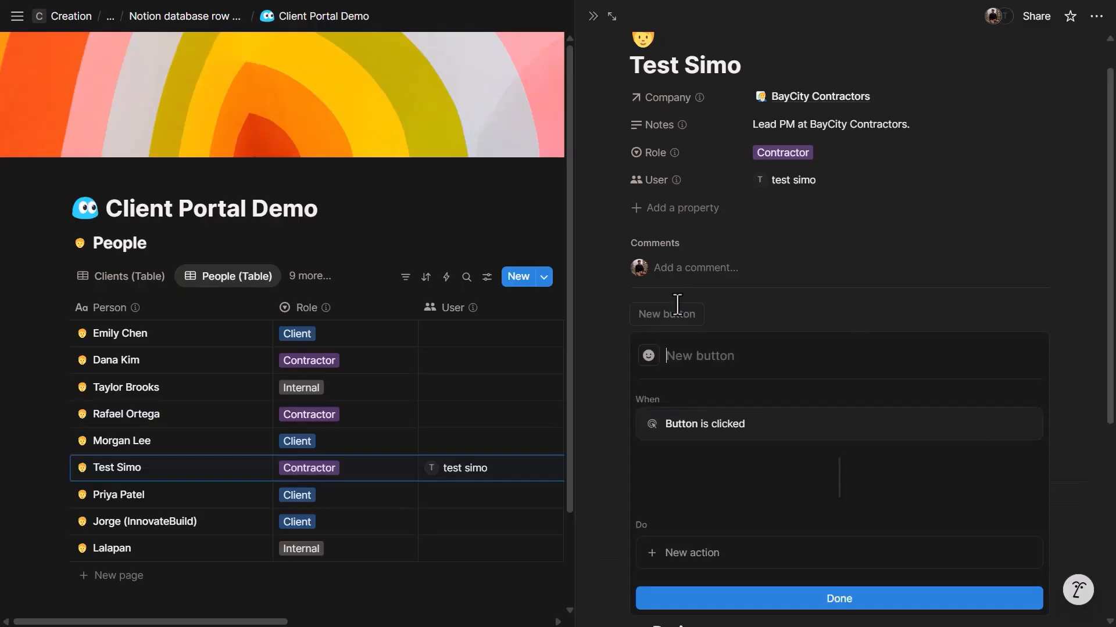
pyautogui.write('Create a task')
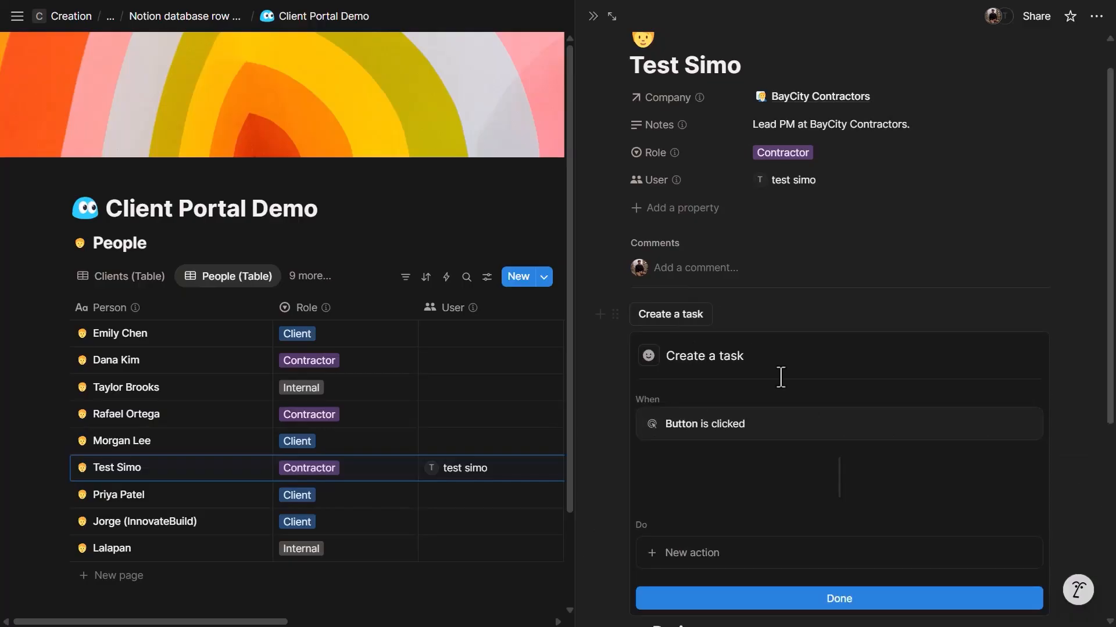
pyautogui.scroll(-3, 779, 373)
# - Give the button an Open action targeting the Add a task form in Center peek
pyautogui.click(778, 409)
pyautogui.click(726, 336)
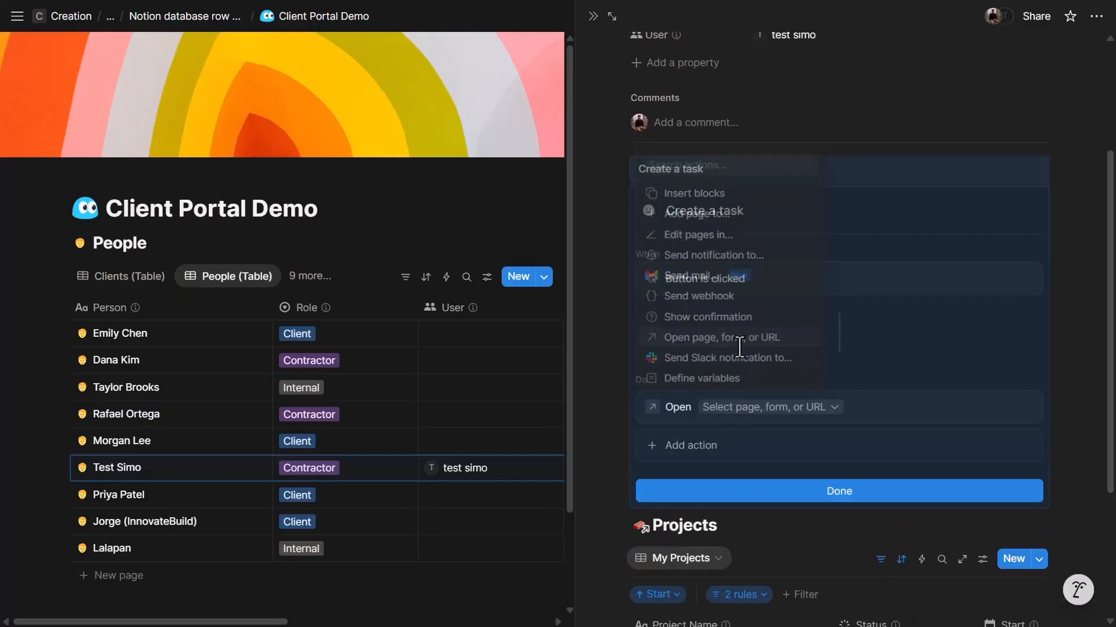
pyautogui.click(750, 408)
pyautogui.hotkey('ctrl', 'v')
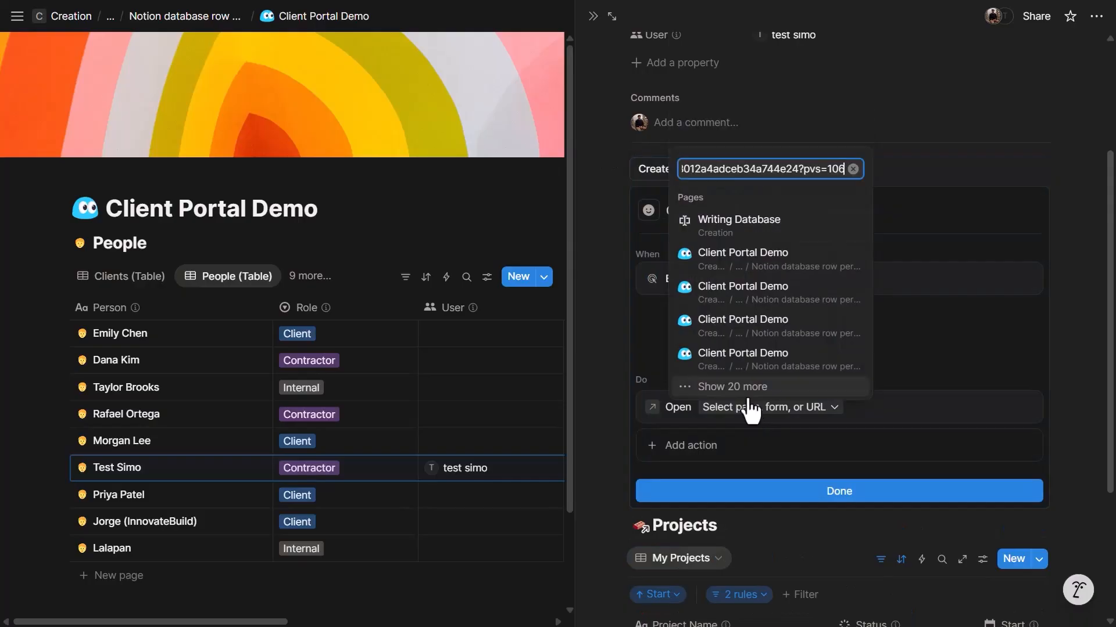
pyautogui.click(739, 386)
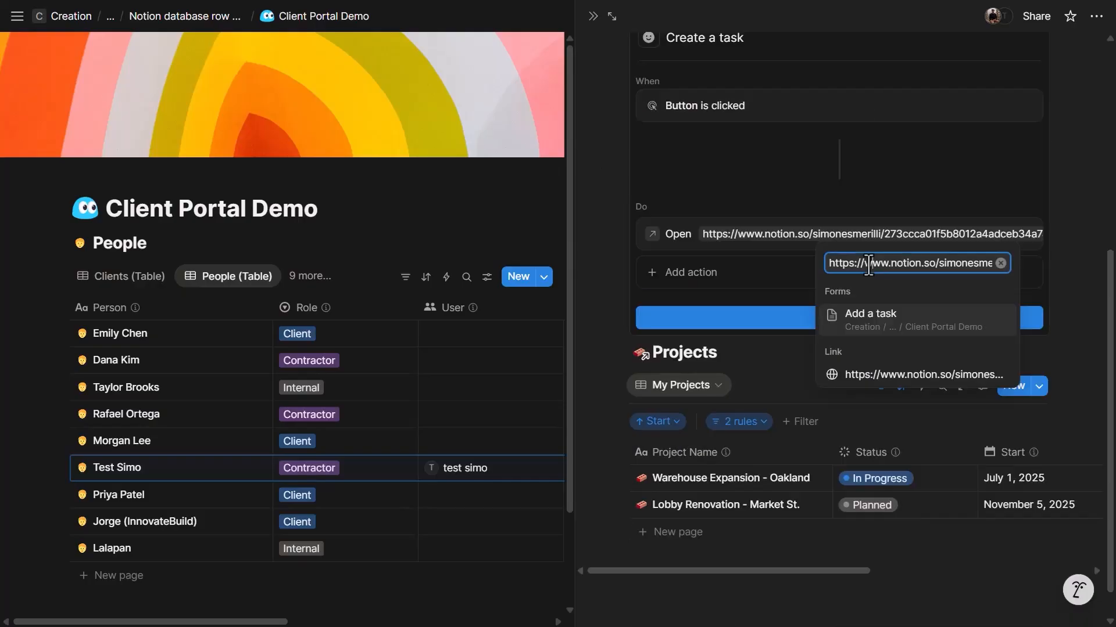
pyautogui.click(880, 319)
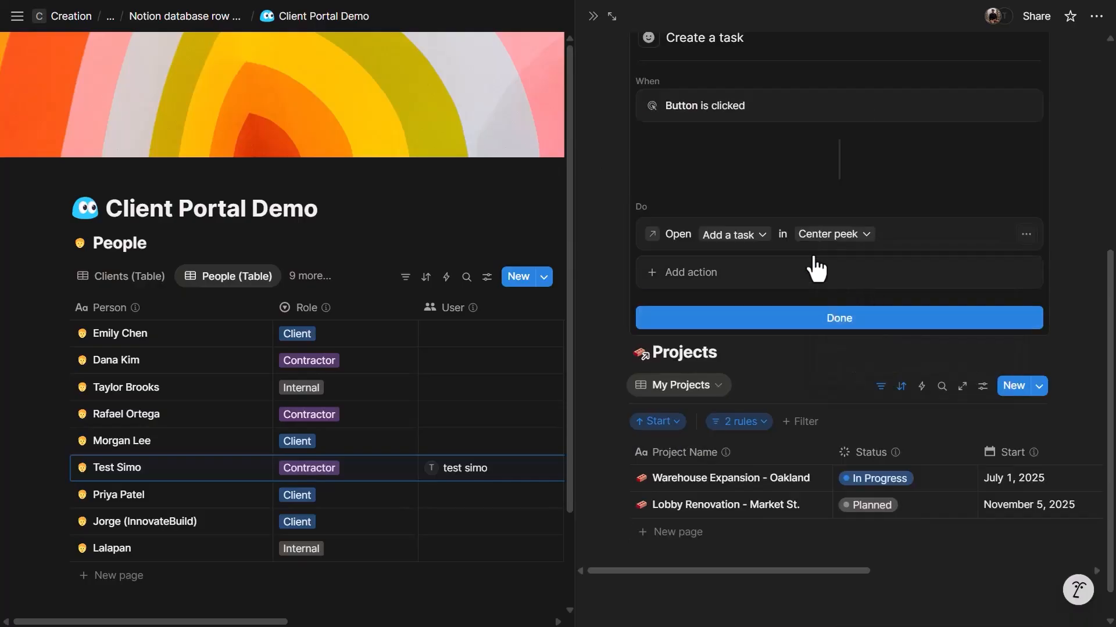
pyautogui.click(808, 233)
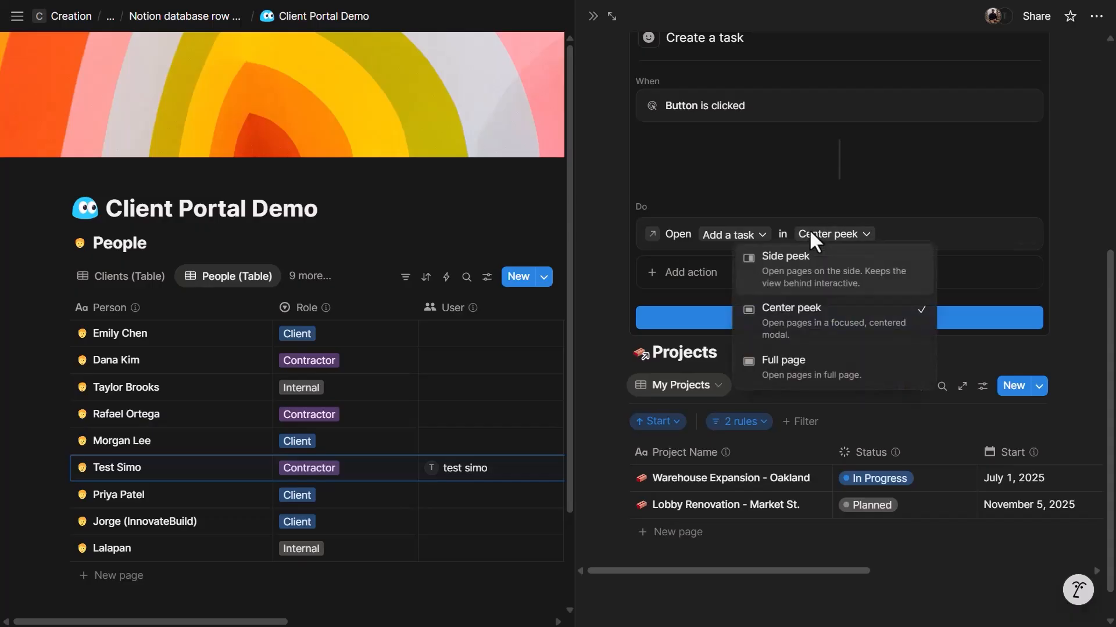
pyautogui.click(820, 326)
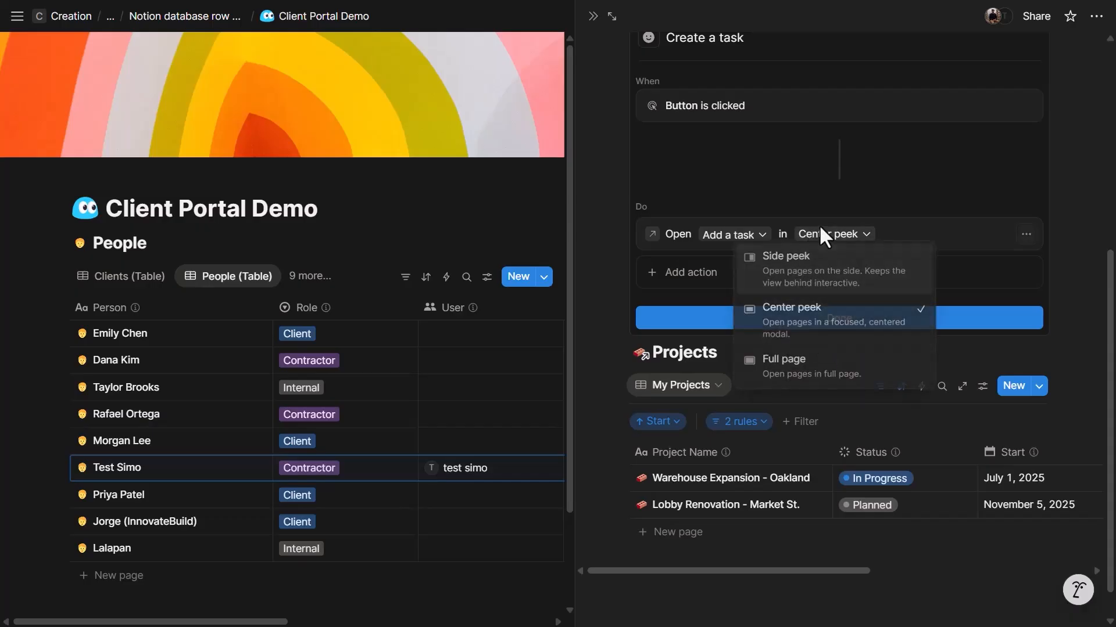
pyautogui.click(811, 318)
pyautogui.click(612, 16)
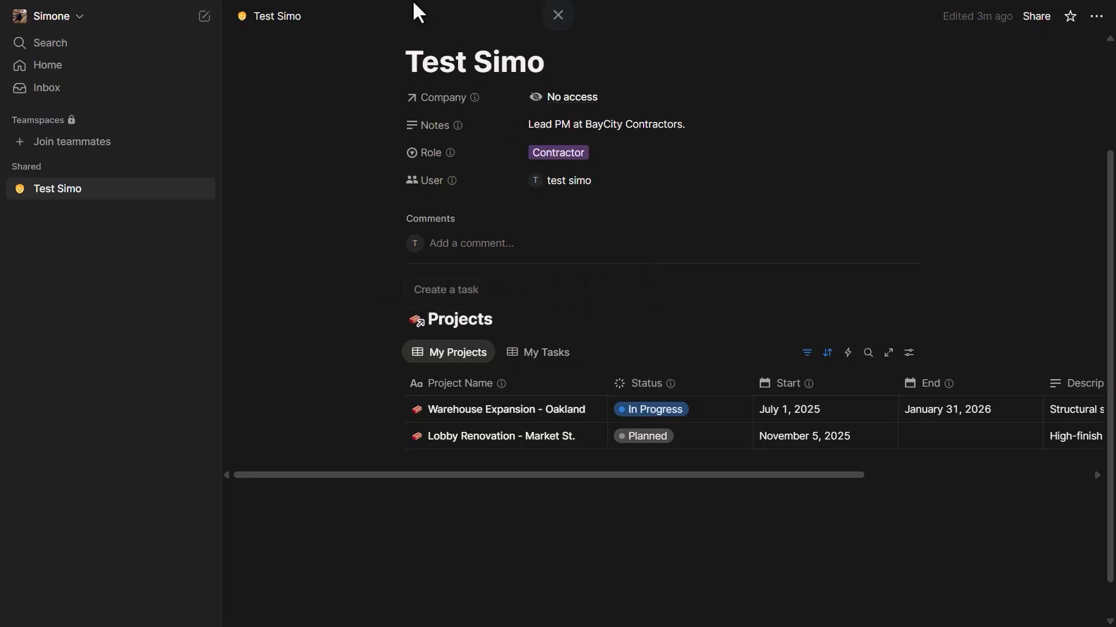
# - Use the Create a task button's form to submit a new task named Test task
pyautogui.scroll(-3, 561, 244)
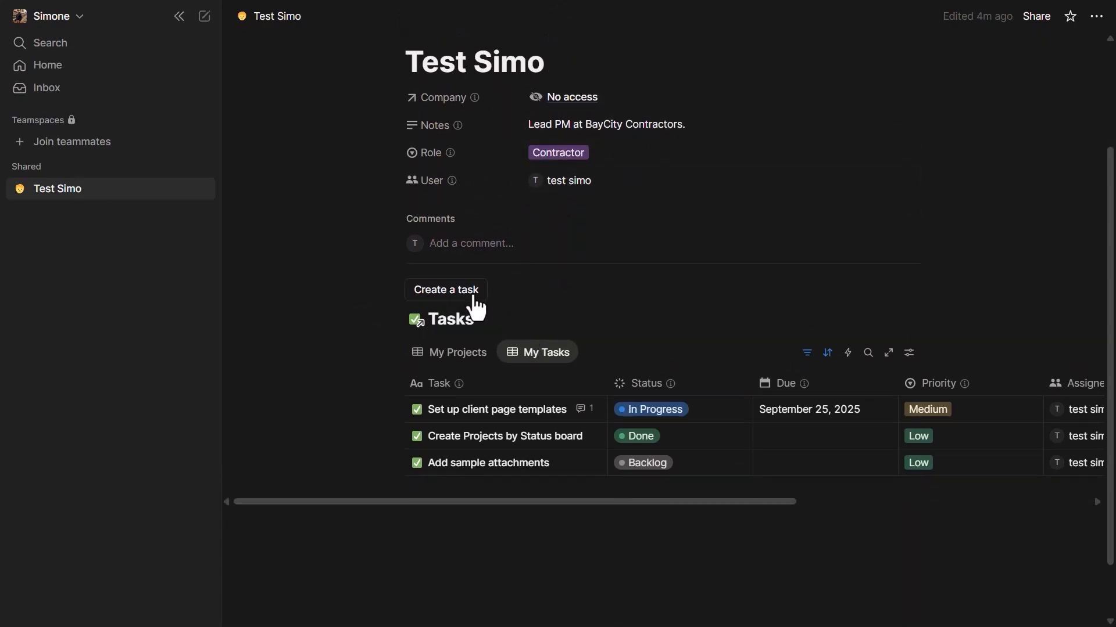
pyautogui.click(452, 289)
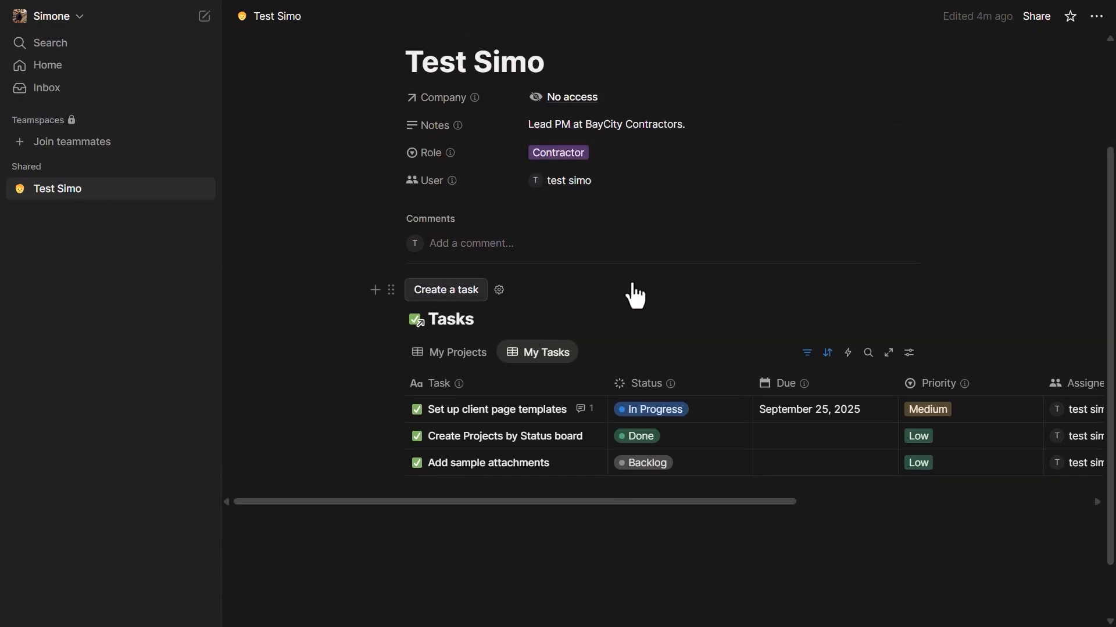
pyautogui.click(516, 225)
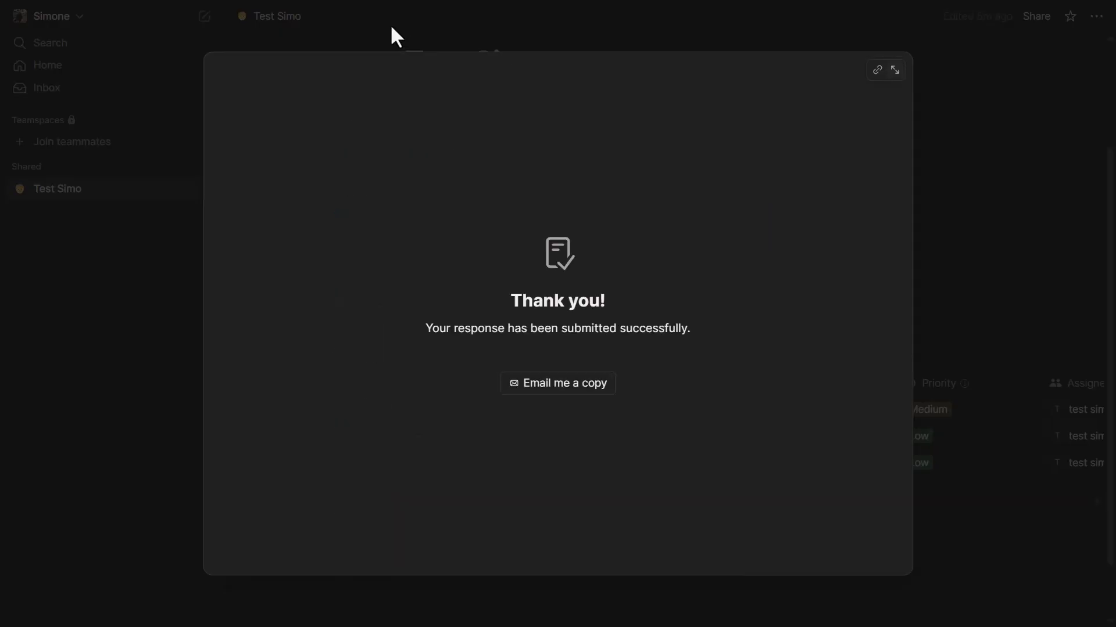
pyautogui.click(389, 25)
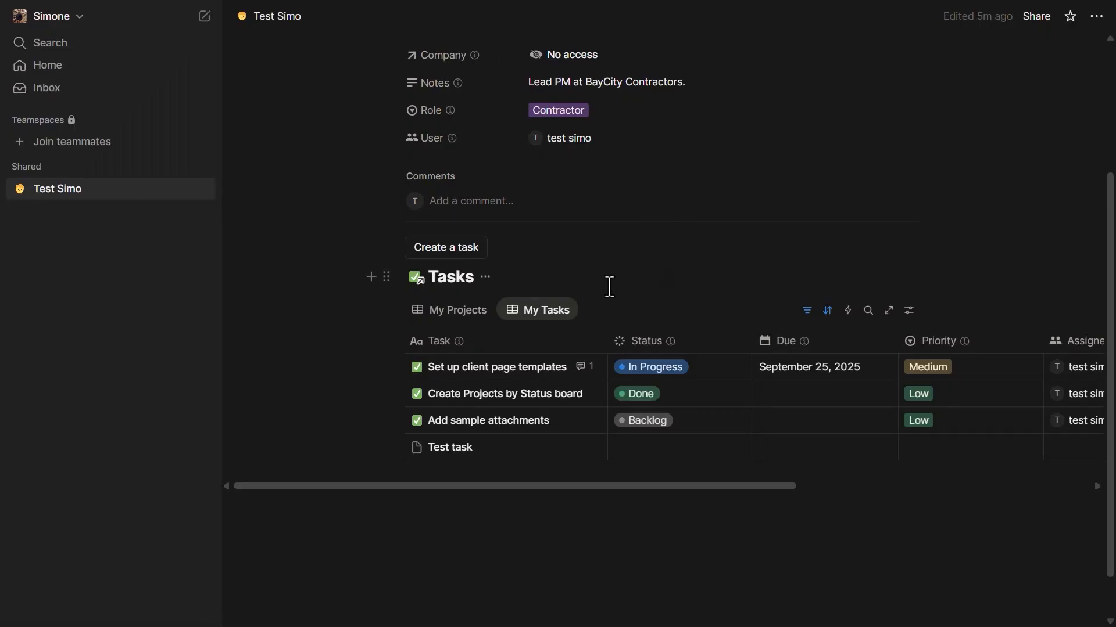